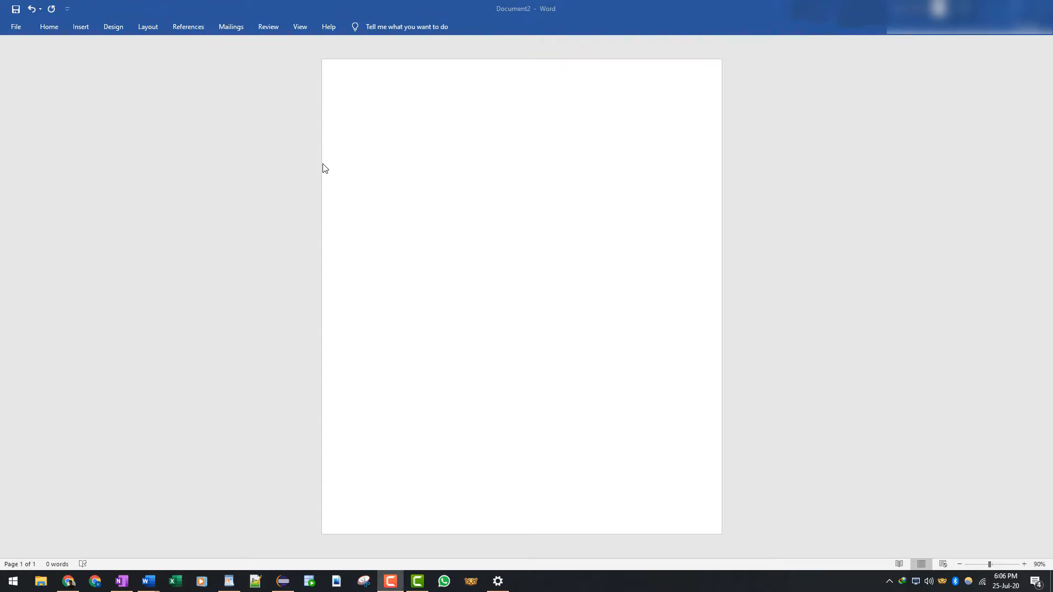
Step: Generate sample text in the blank document with the formula =rand(4,20)
{"action": "left_click", "coordinate": [363, 97]}
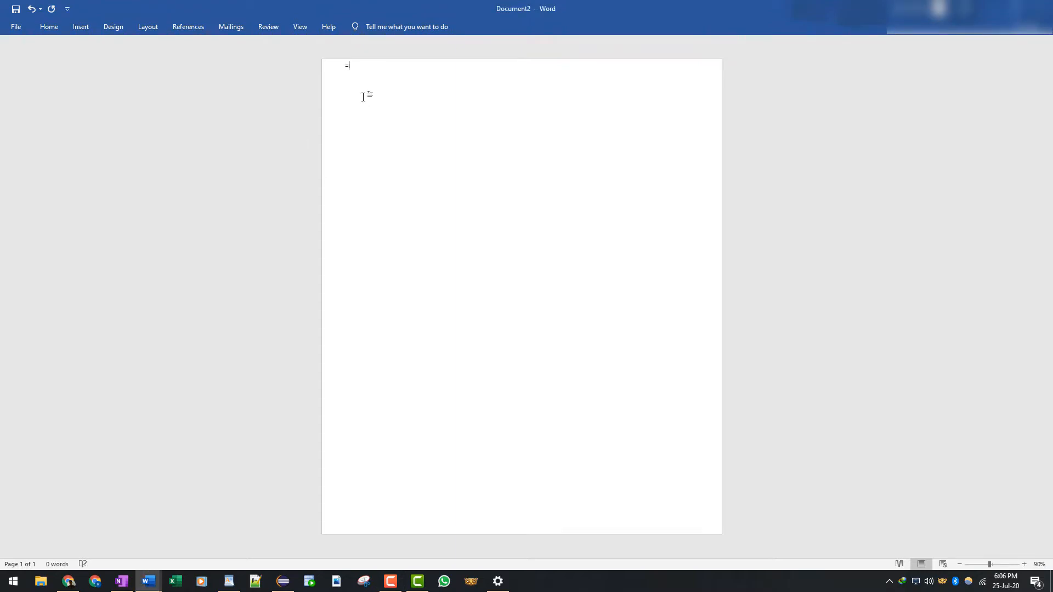
{"action": "scroll", "coordinate": [364, 108], "scroll_direction": "up", "scroll_amount": 5}
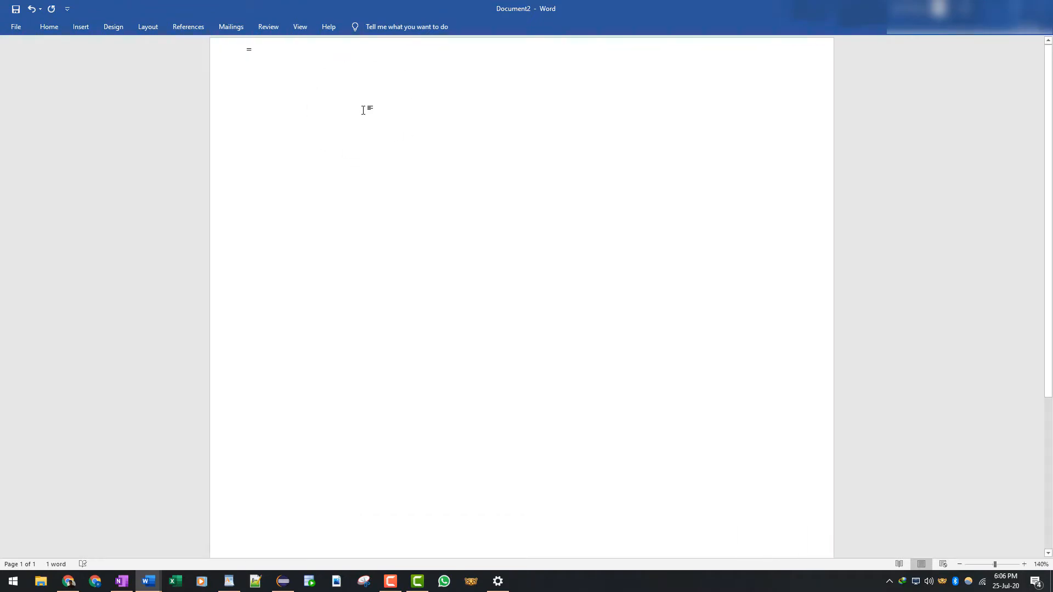
{"action": "type", "text": "=rand("}
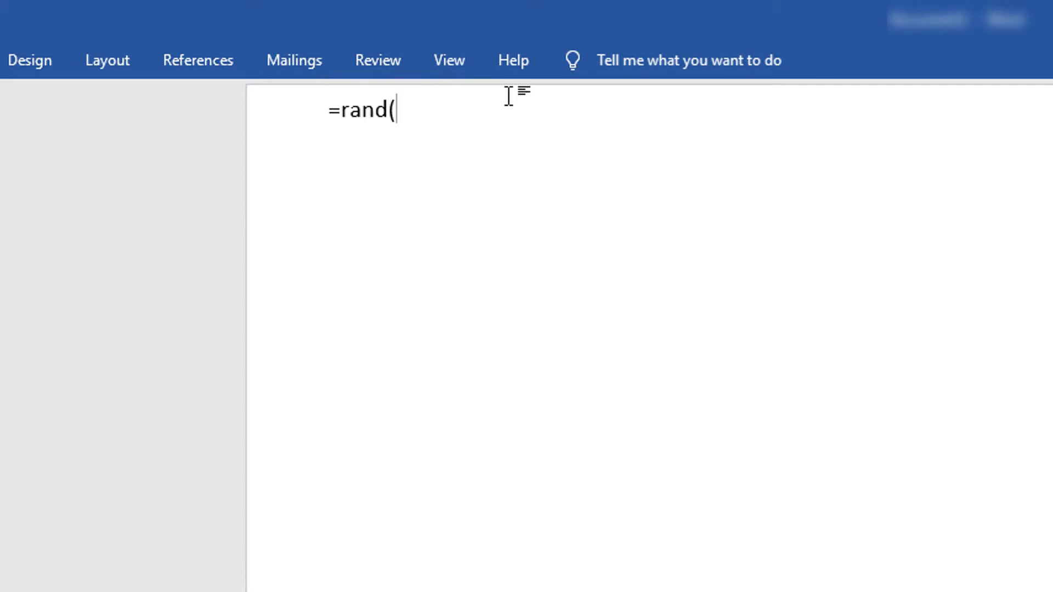
{"action": "type", "text": "4,20)"}
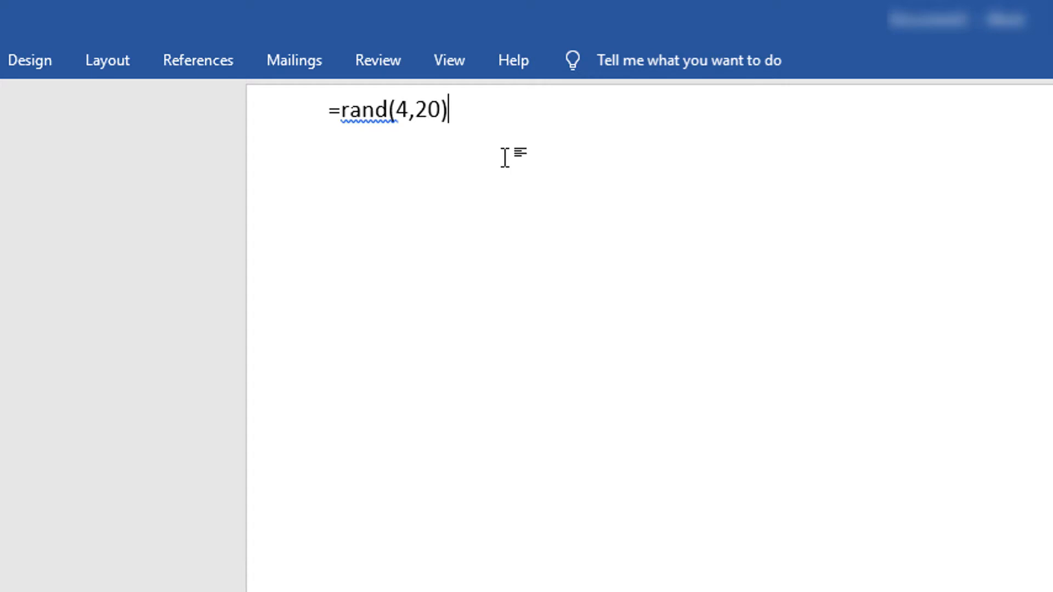
{"action": "key", "text": "Return"}
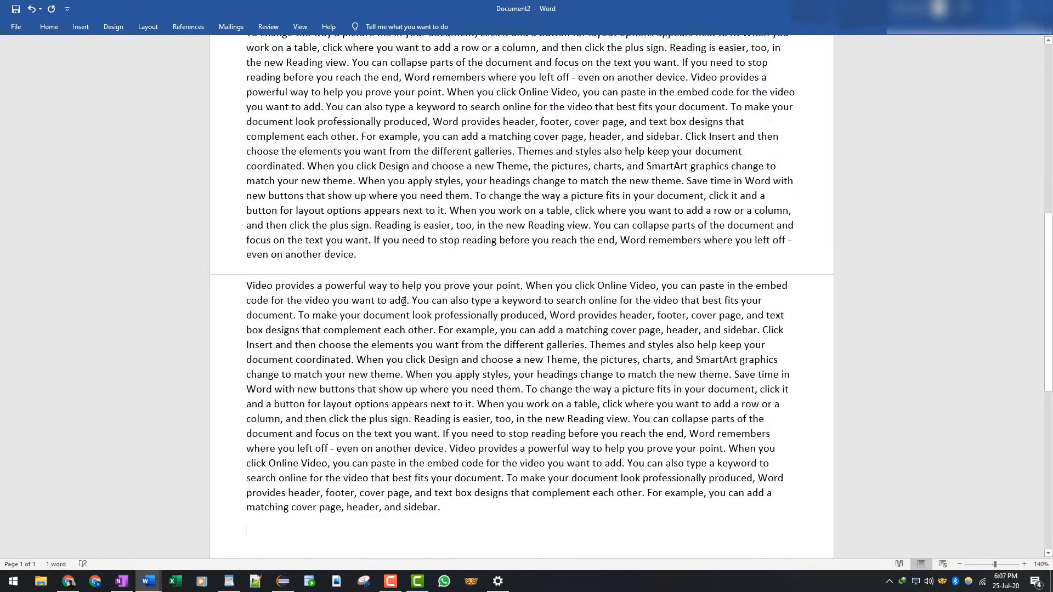
Step: Add the heading line "References" below the last paragraph of the document, followed by a new empty line
{"action": "scroll", "coordinate": [404, 301], "scroll_direction": "up", "scroll_amount": 20}
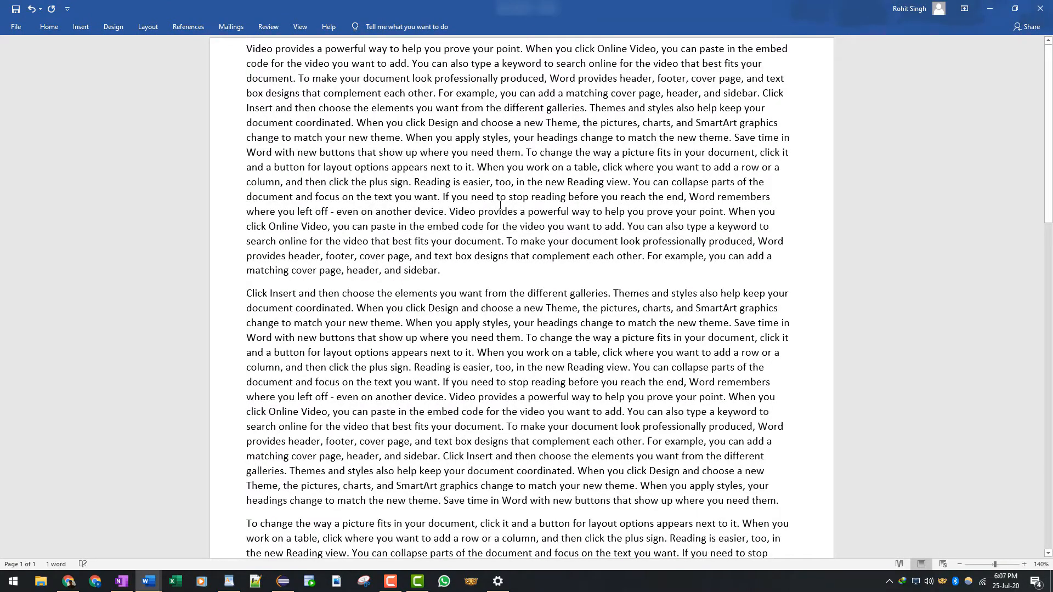
{"action": "scroll", "coordinate": [500, 204], "scroll_direction": "down", "scroll_amount": 8}
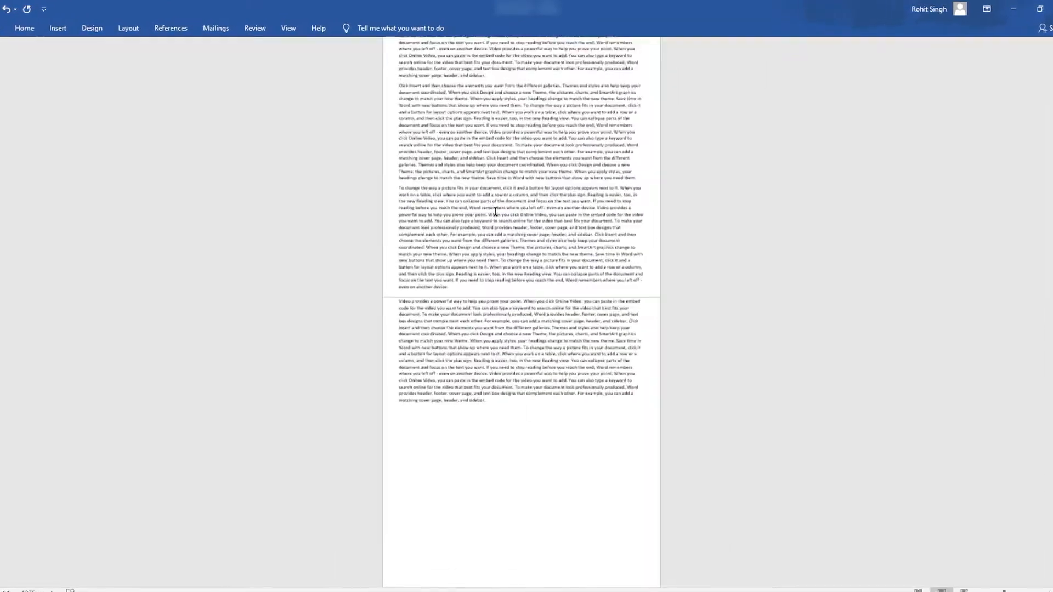
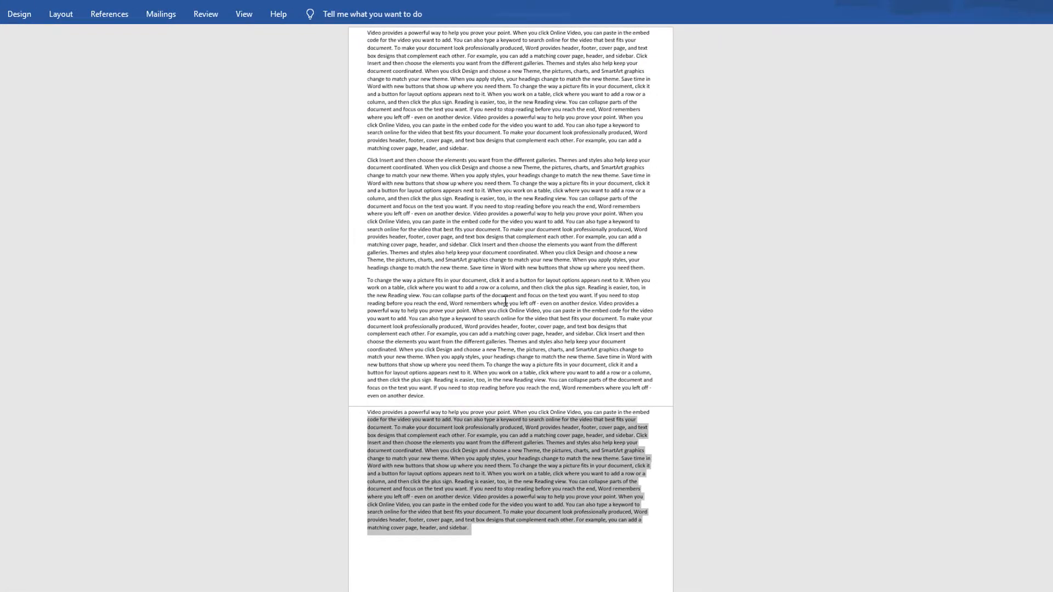
{"action": "left_click", "coordinate": [392, 500]}
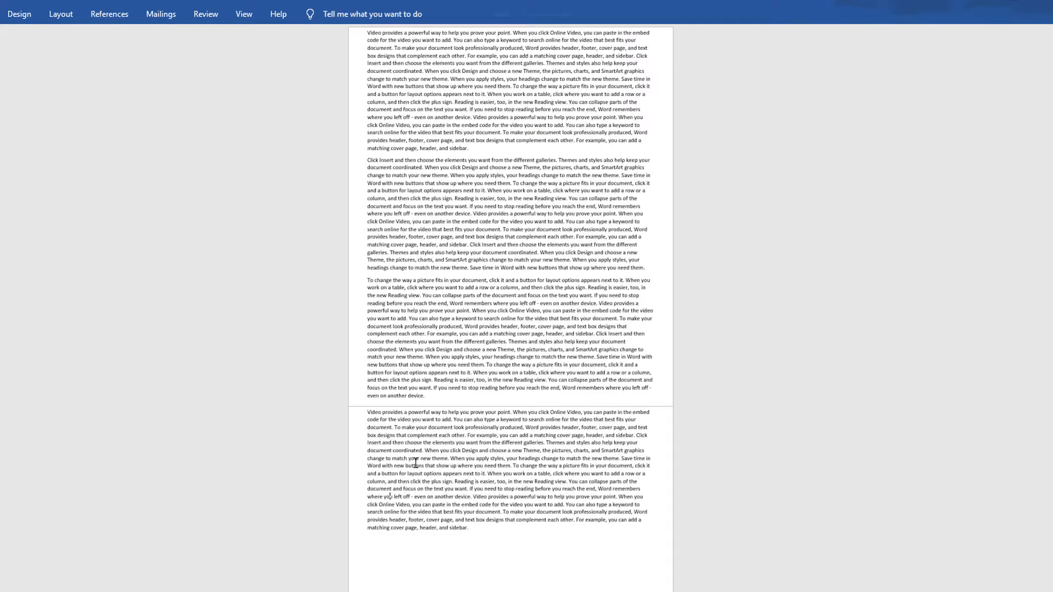
{"action": "scroll", "coordinate": [425, 462], "scroll_direction": "up", "scroll_amount": 6}
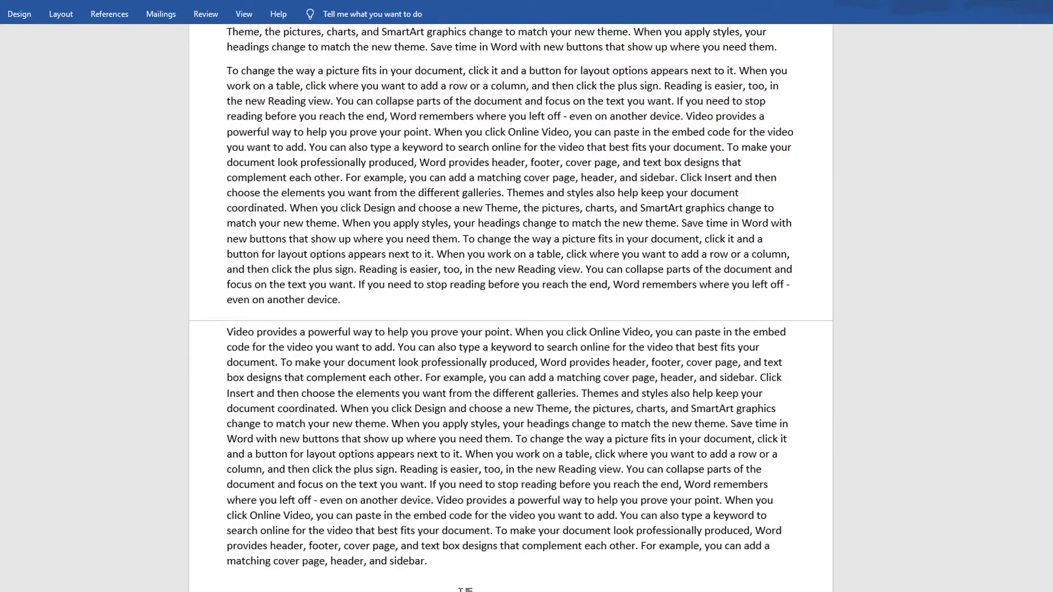
{"action": "scroll", "coordinate": [460, 588], "scroll_direction": "down", "scroll_amount": 3}
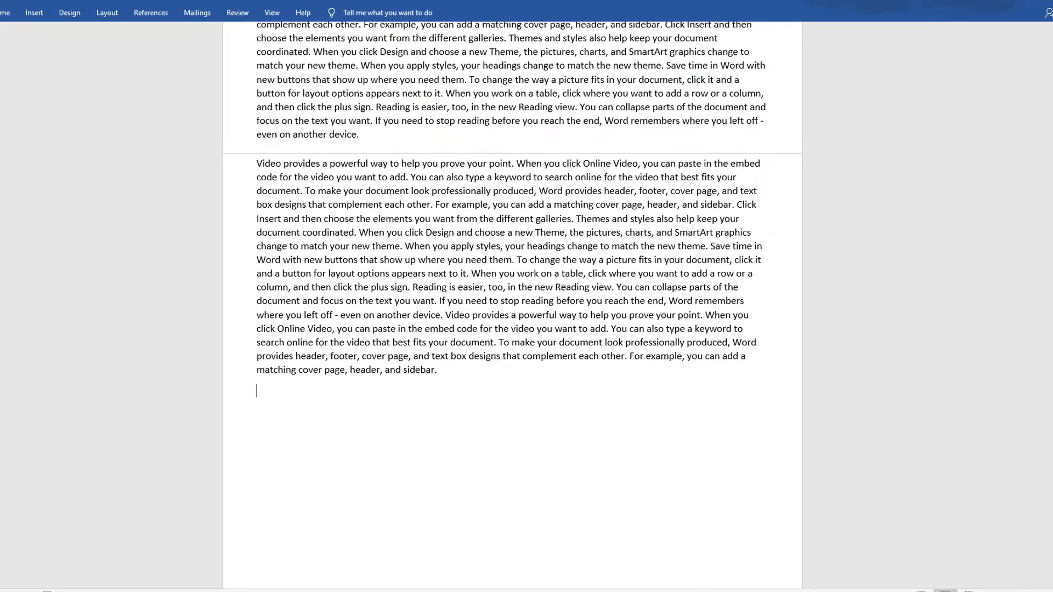
{"action": "type", "text": "Referecnes"}
{"action": "key", "text": "Return"}
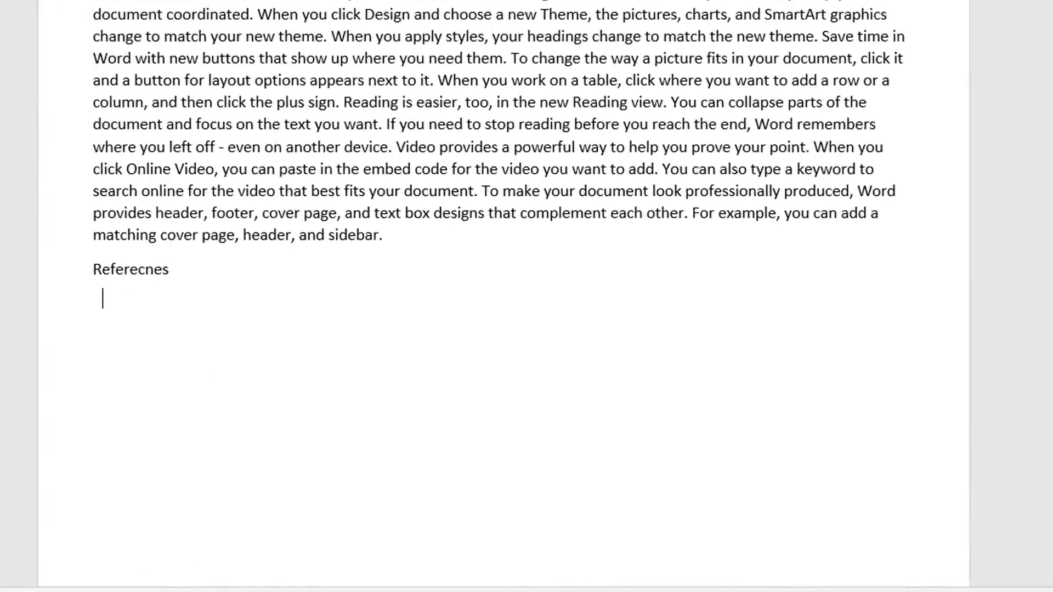
{"action": "key", "text": "BackSpace"}
{"action": "key", "text": "BackSpace"}
{"action": "key", "text": "BackSpace"}
{"action": "key", "text": "BackSpace"}
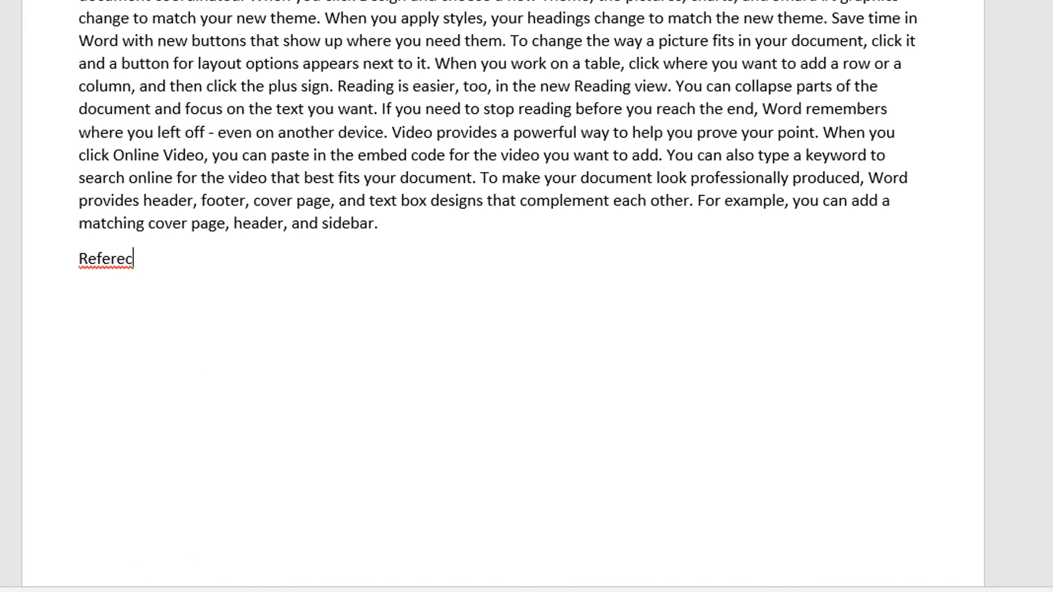
{"action": "key", "text": "BackSpace"}
{"action": "type", "text": "nces"}
{"action": "key", "text": "Return"}
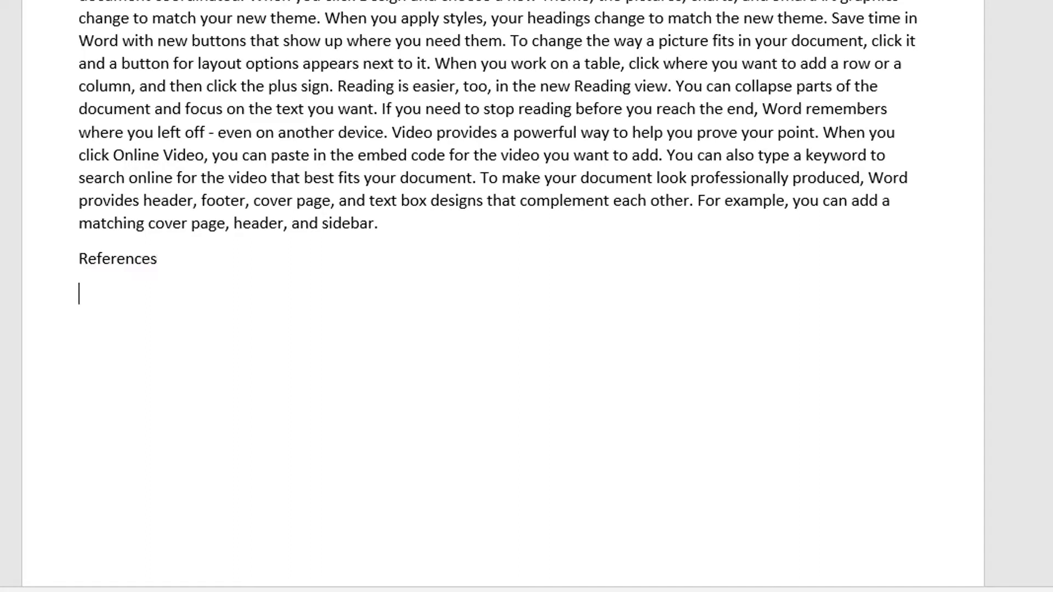
Step: Create a numbered list under References with the items "First Reference" and "Second reference"
{"action": "type", "text": "1. "}
{"action": "type", "text": "Reference "}
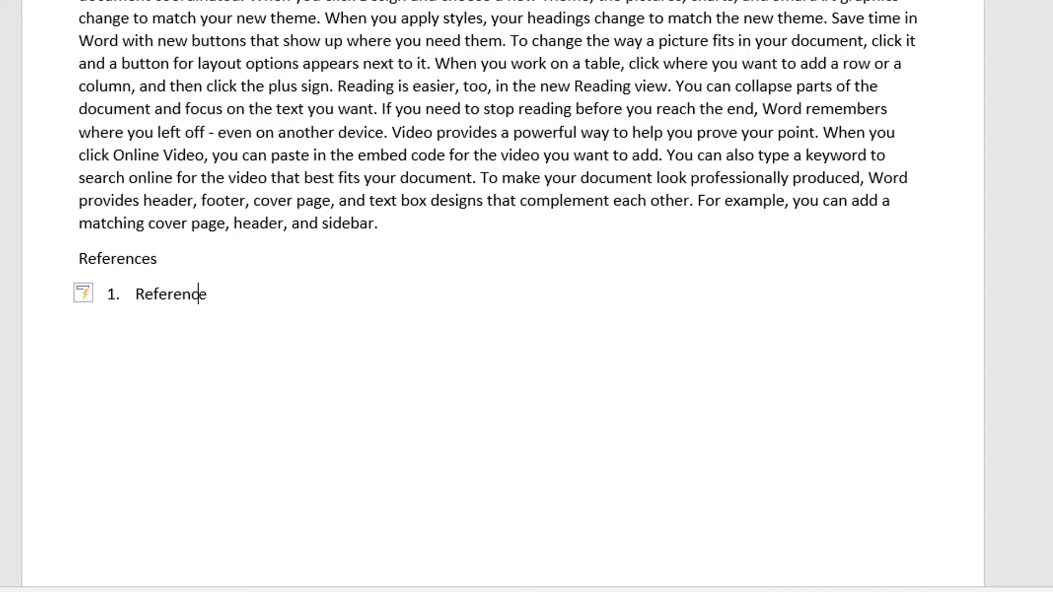
{"action": "type", "text": "f"}
{"action": "key", "text": "BackSpace"}
{"action": "key", "text": "Home"}
{"action": "type", "text": "First"}
{"action": "key", "text": "End"}
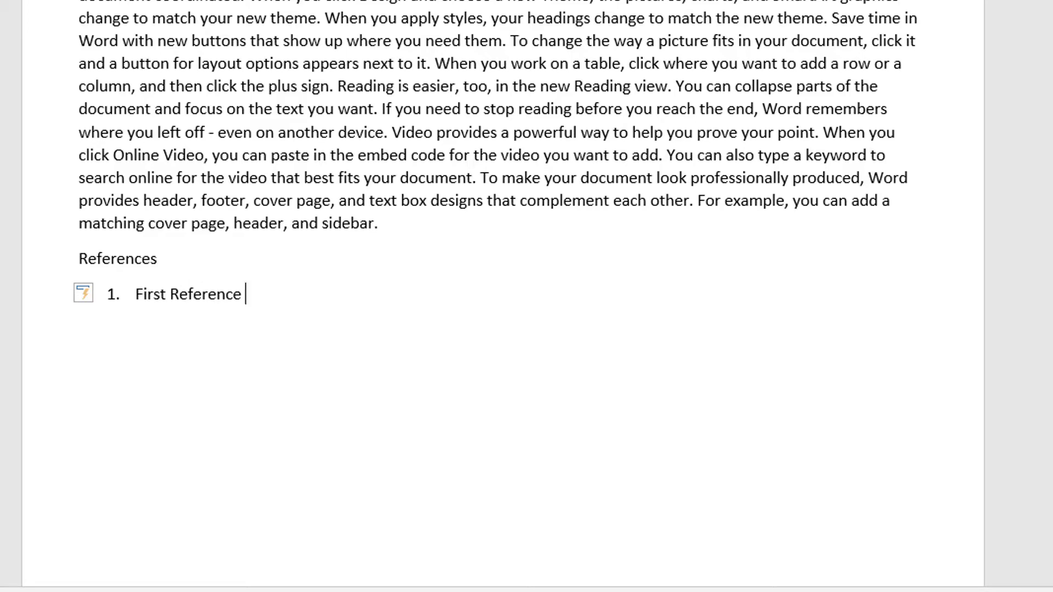
{"action": "key", "text": "Return"}
{"action": "type", "text": "Second re"}
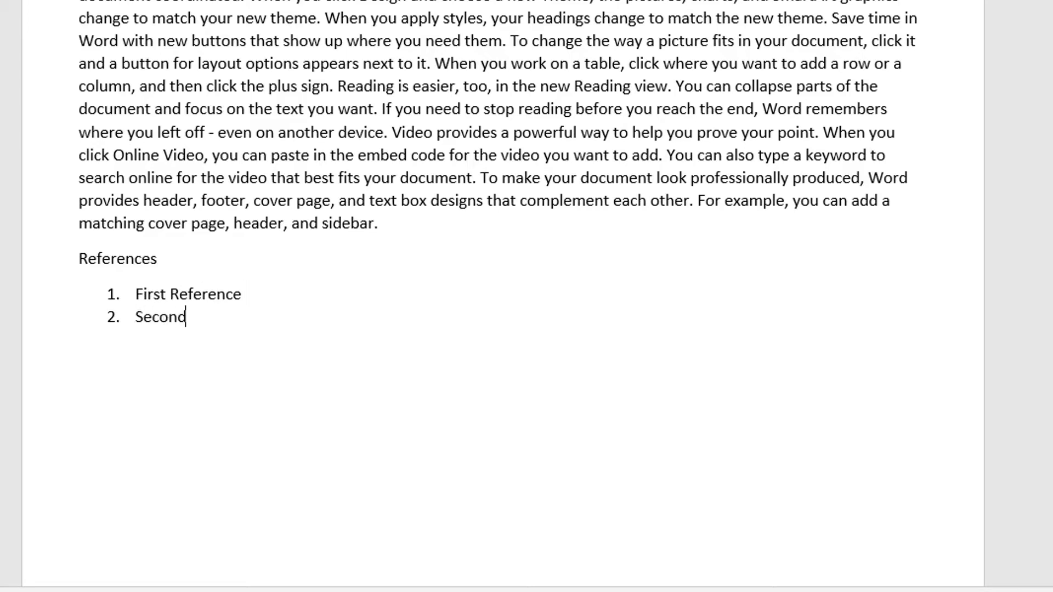
{"action": "type", "text": "ference"}
Step: Insert the citation marker [1] directly after the word "Reading" in the first paragraph
{"action": "scroll", "coordinate": [502, 296], "scroll_direction": "up", "scroll_amount": 10}
{"action": "scroll", "coordinate": [503, 297], "scroll_direction": "up", "scroll_amount": 4}
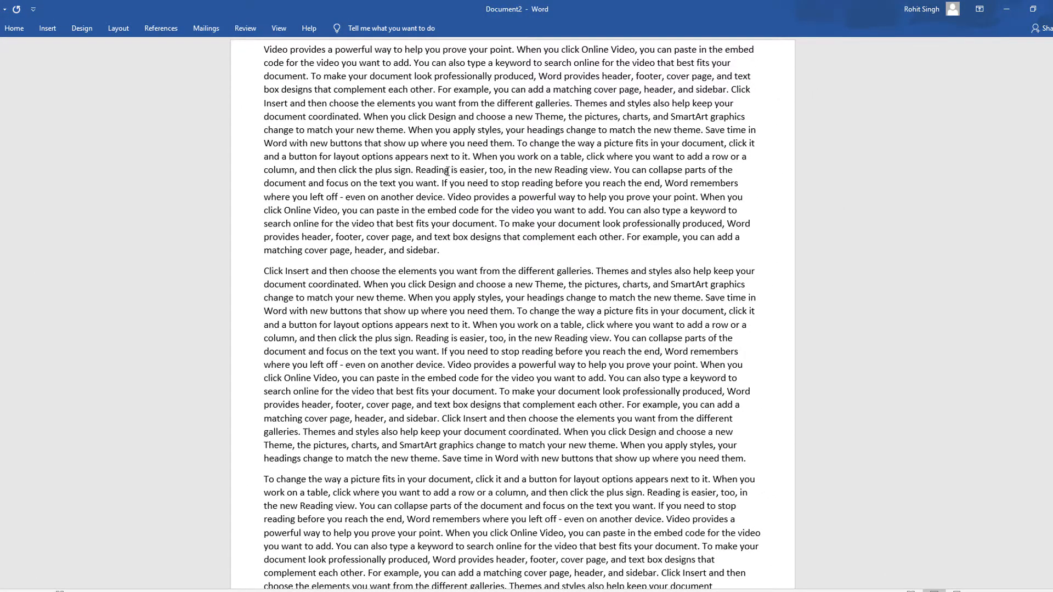
{"action": "scroll", "coordinate": [443, 173], "scroll_direction": "up", "scroll_amount": 3, "text": "ctrl"}
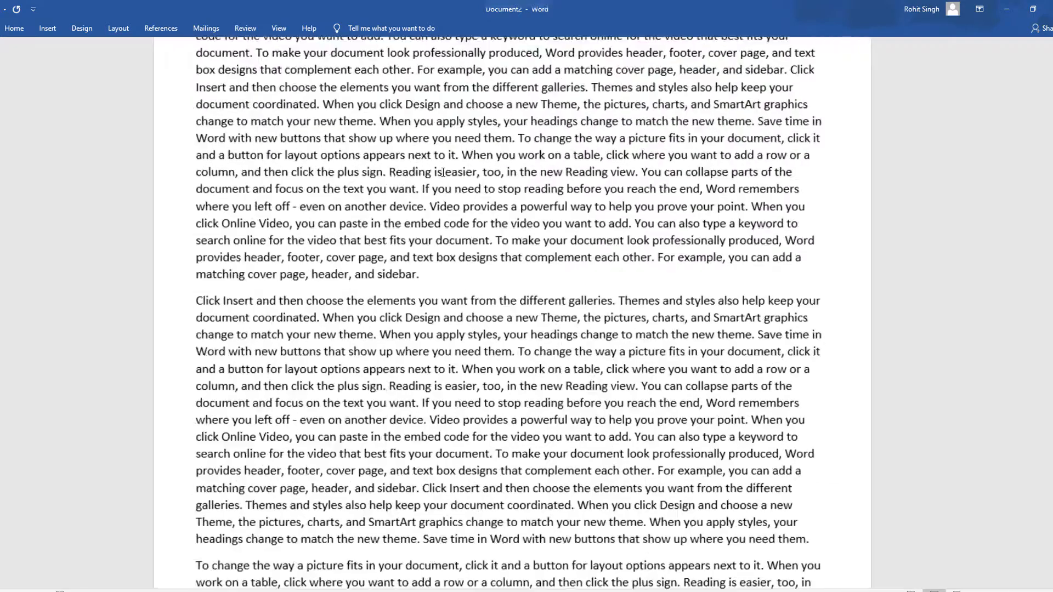
{"action": "scroll", "coordinate": [443, 173], "scroll_direction": "up", "scroll_amount": 2, "text": "ctrl"}
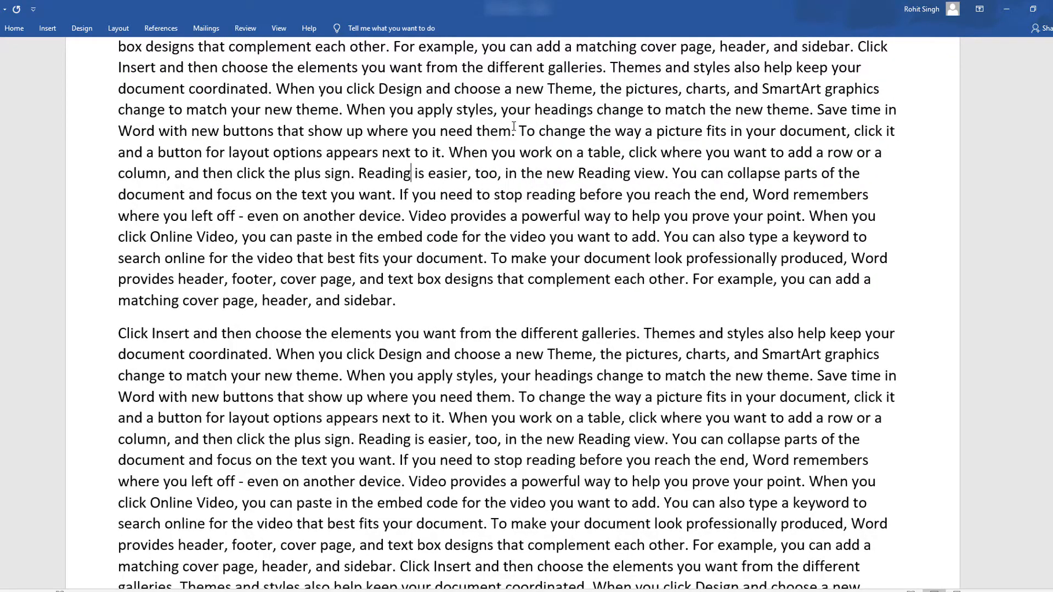
{"action": "type", "text": "["}
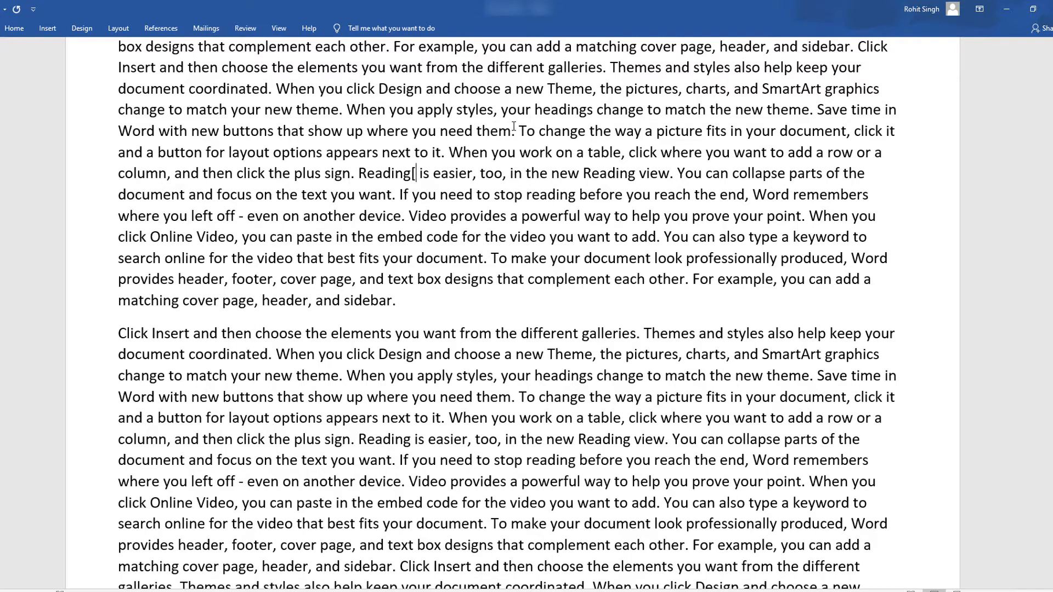
{"action": "type", "text": "]"}
{"action": "key", "text": "Left"}
{"action": "type", "text": "1"}
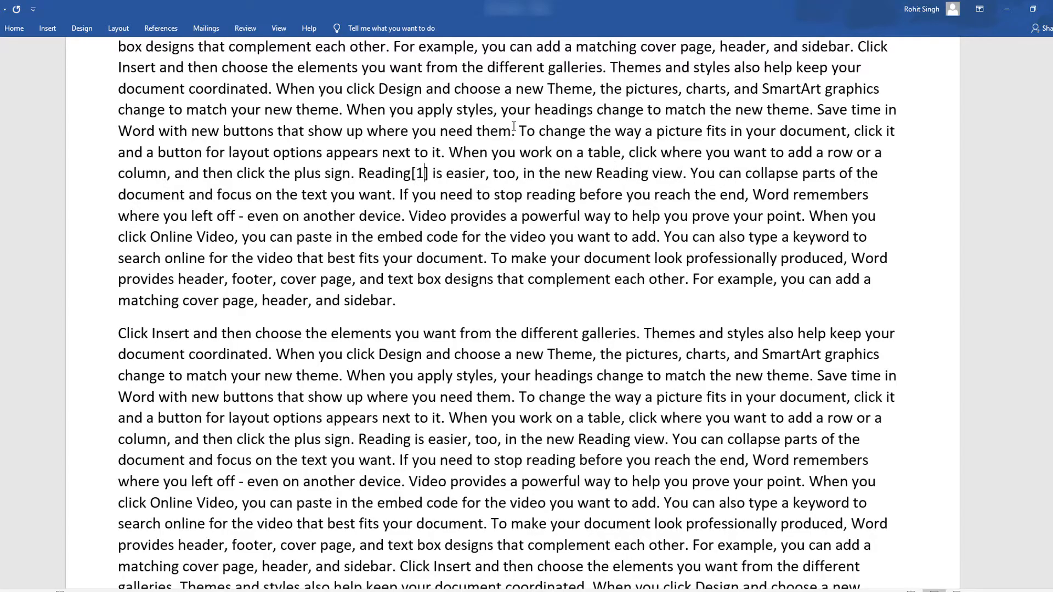
Step: Insert the citation marker [2] after "Online" in "When you click Online Video" in the third paragraph
{"action": "scroll", "coordinate": [514, 126], "scroll_direction": "up", "scroll_amount": 1}
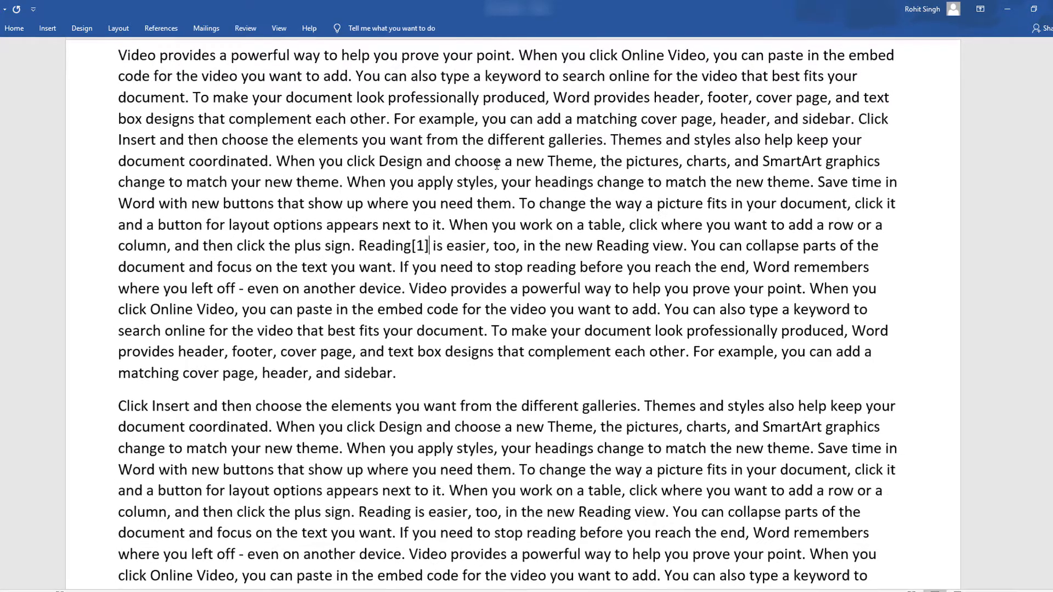
{"action": "scroll", "coordinate": [595, 519], "scroll_direction": "down", "scroll_amount": 6}
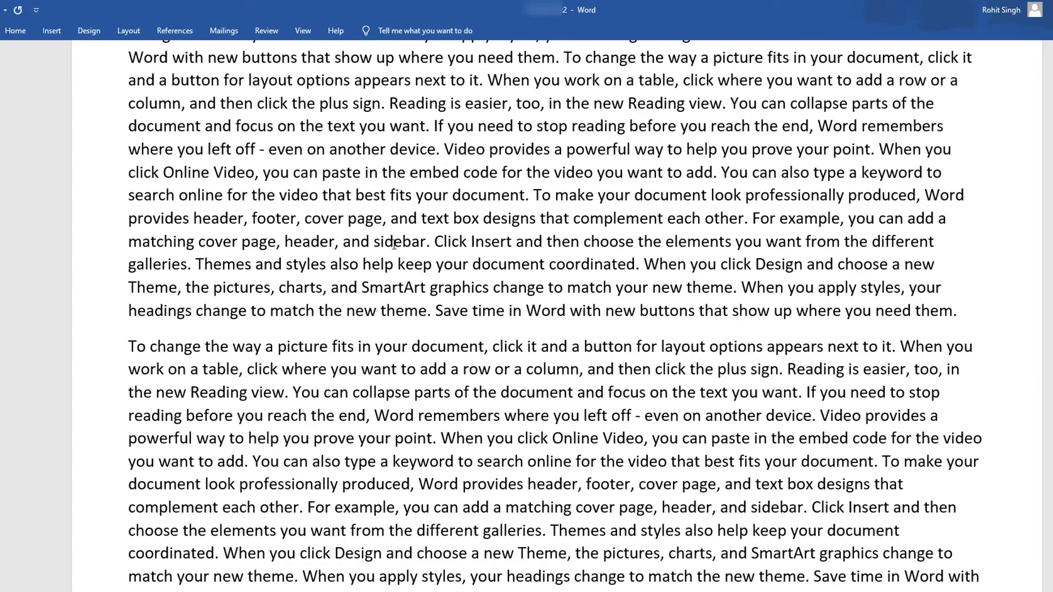
{"action": "left_click", "coordinate": [603, 439]}
{"action": "type", "text": "[]"}
{"action": "key", "text": "Left"}
{"action": "type", "text": "2"}
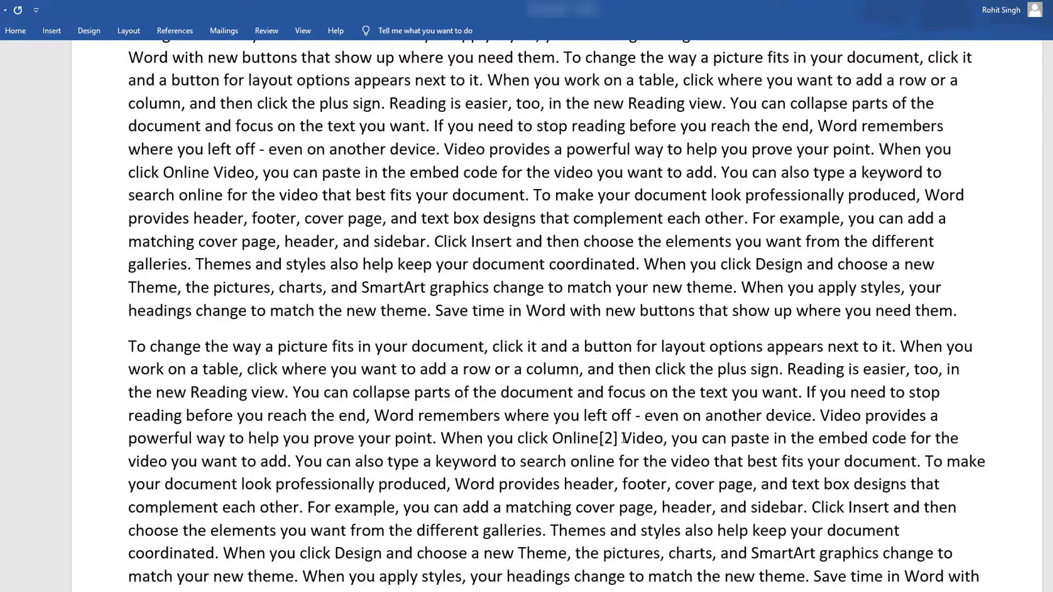
Step: Compare the citation markers [1] and [2] in the text with the matching entries in the References list
{"action": "left_click_drag", "start_coordinate": [621, 439], "coordinate": [563, 439]}
{"action": "scroll", "coordinate": [590, 316], "scroll_direction": "up", "scroll_amount": 15}
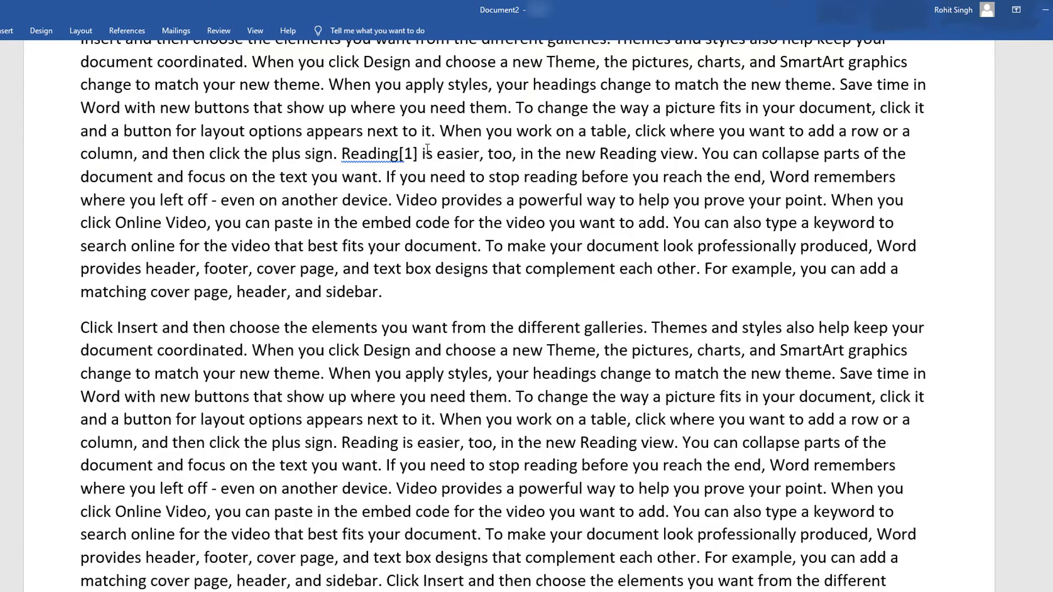
{"action": "scroll", "coordinate": [258, 485], "scroll_direction": "down", "scroll_amount": 6}
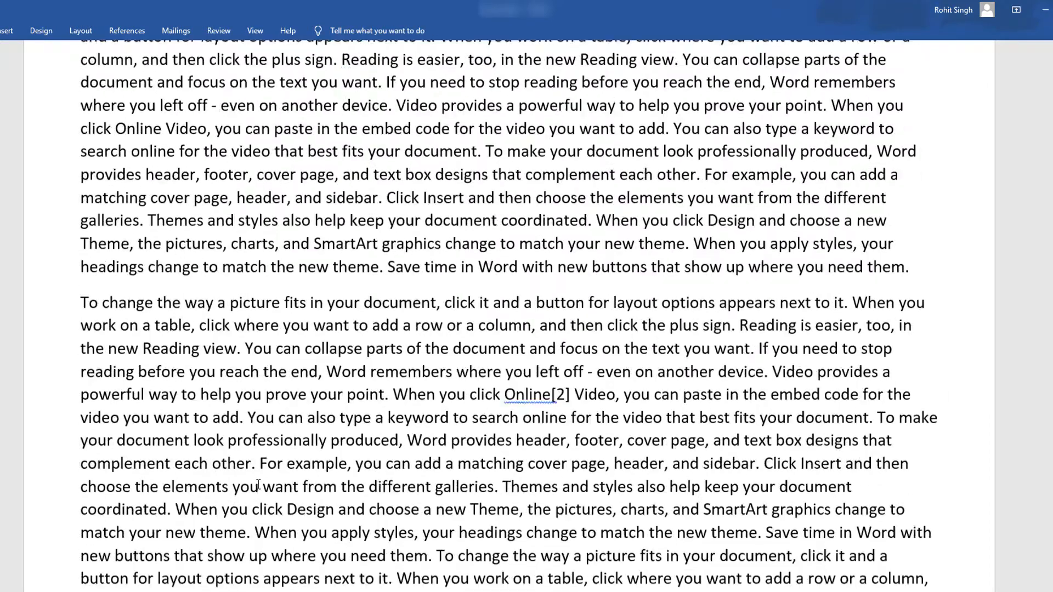
{"action": "scroll", "coordinate": [258, 485], "scroll_direction": "down", "scroll_amount": 10}
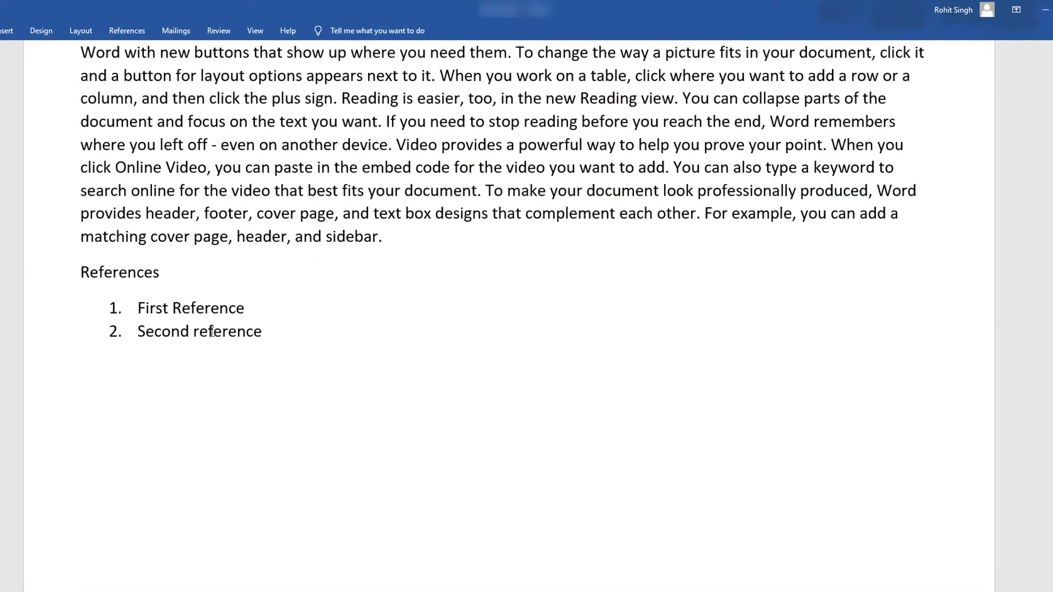
{"action": "triple_click", "coordinate": [206, 311]}
{"action": "scroll", "coordinate": [572, 385], "scroll_direction": "up", "scroll_amount": 10}
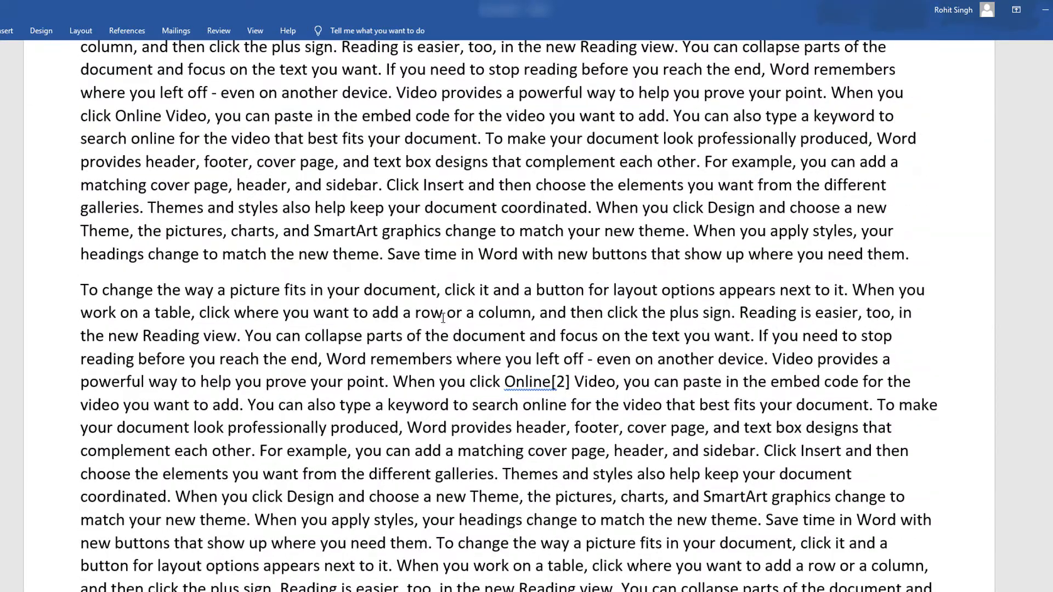
{"action": "double_click", "coordinate": [561, 382]}
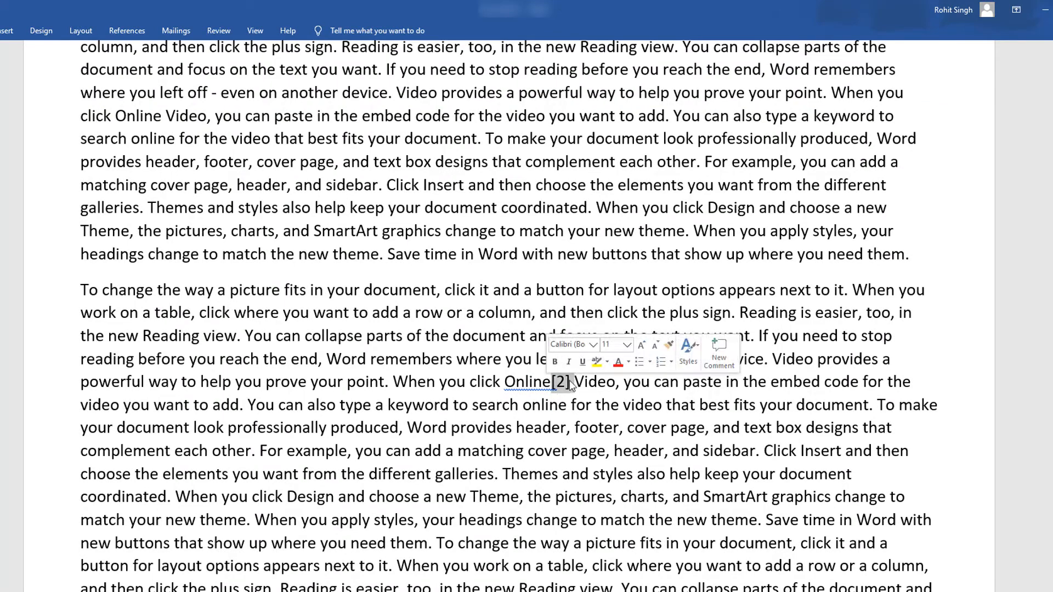
{"action": "scroll", "coordinate": [436, 462], "scroll_direction": "down", "scroll_amount": 7}
{"action": "scroll", "coordinate": [436, 463], "scroll_direction": "down", "scroll_amount": 10}
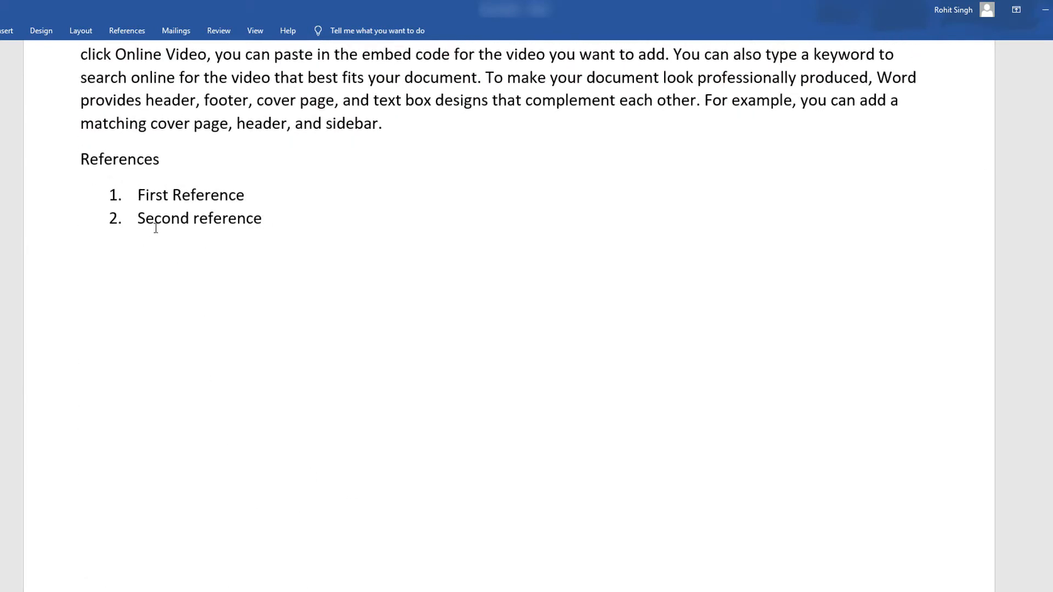
{"action": "left_click_drag", "start_coordinate": [155, 225], "coordinate": [286, 221]}
{"action": "key", "text": "Right"}
{"action": "scroll", "coordinate": [247, 262], "scroll_direction": "up", "scroll_amount": 5}
{"action": "scroll", "coordinate": [390, 285], "scroll_direction": "up", "scroll_amount": 17}
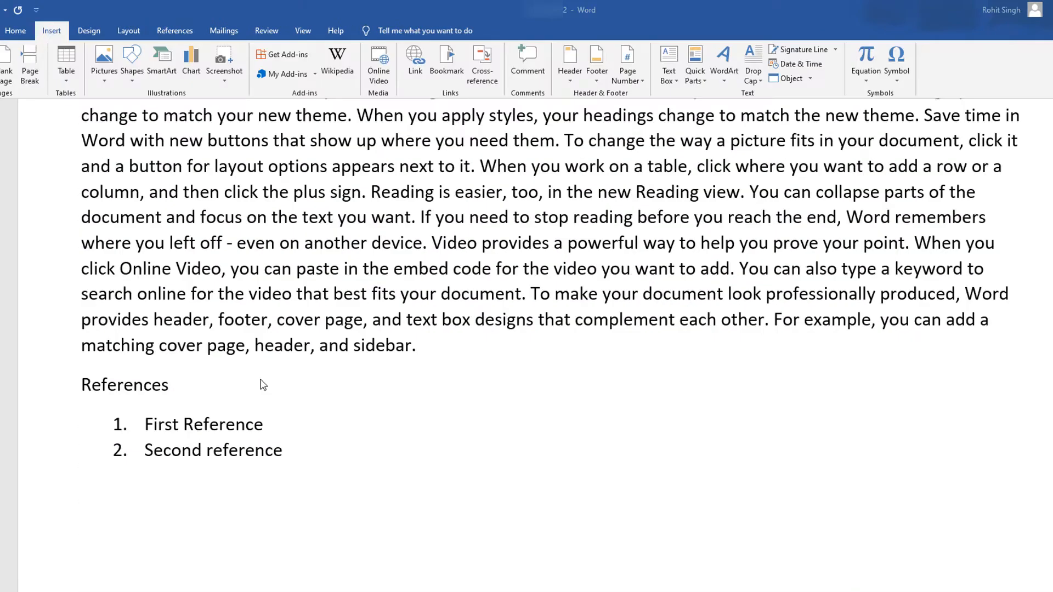
Step: Start a new bookmark in front of "First Reference" in the References list and name it reference1
{"action": "left_click", "coordinate": [145, 425]}
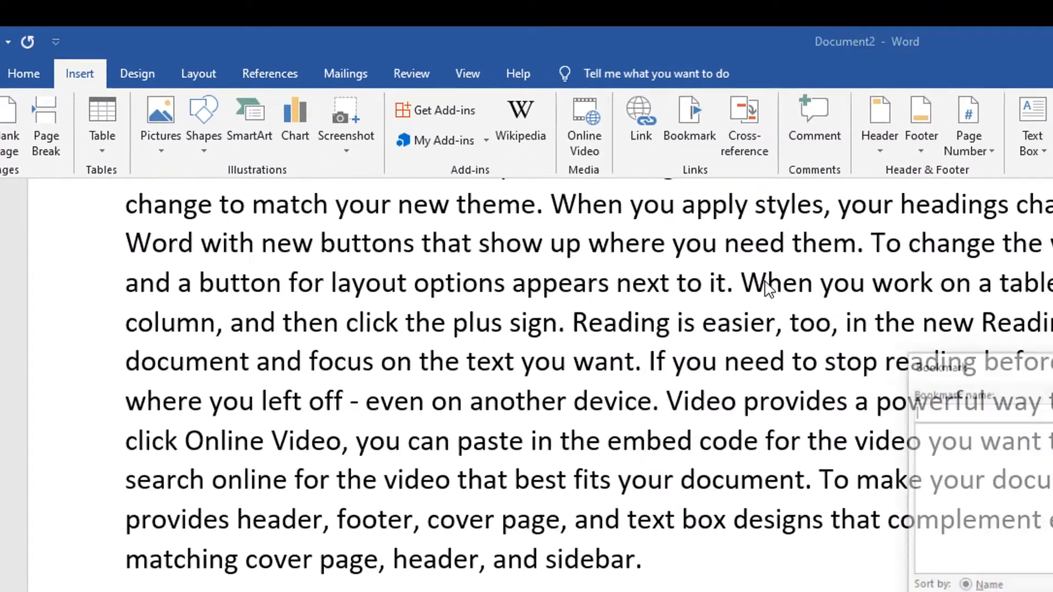
{"action": "left_click", "coordinate": [758, 132]}
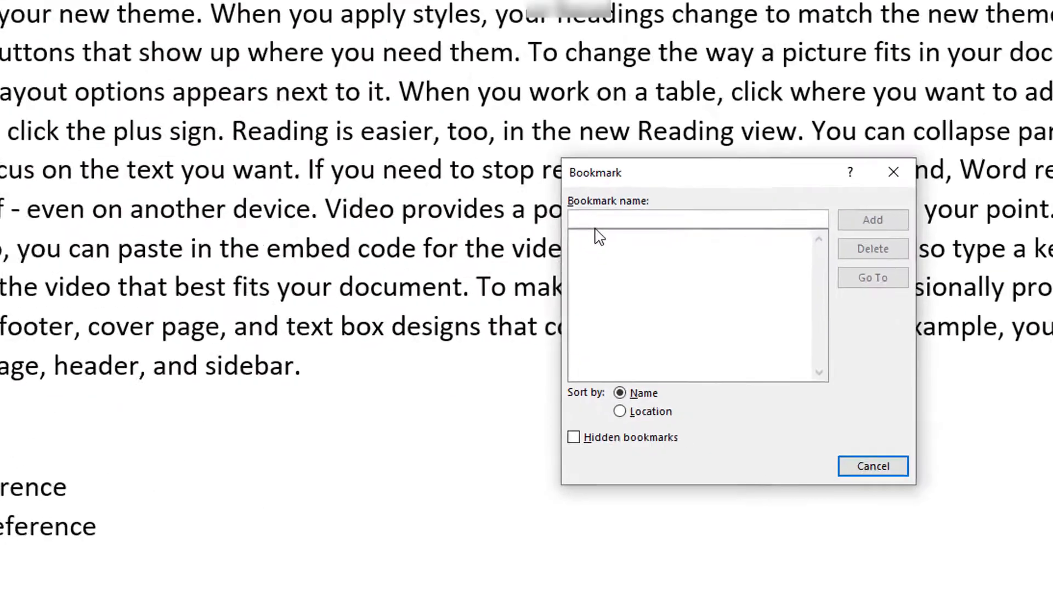
{"action": "type", "text": "ref"}
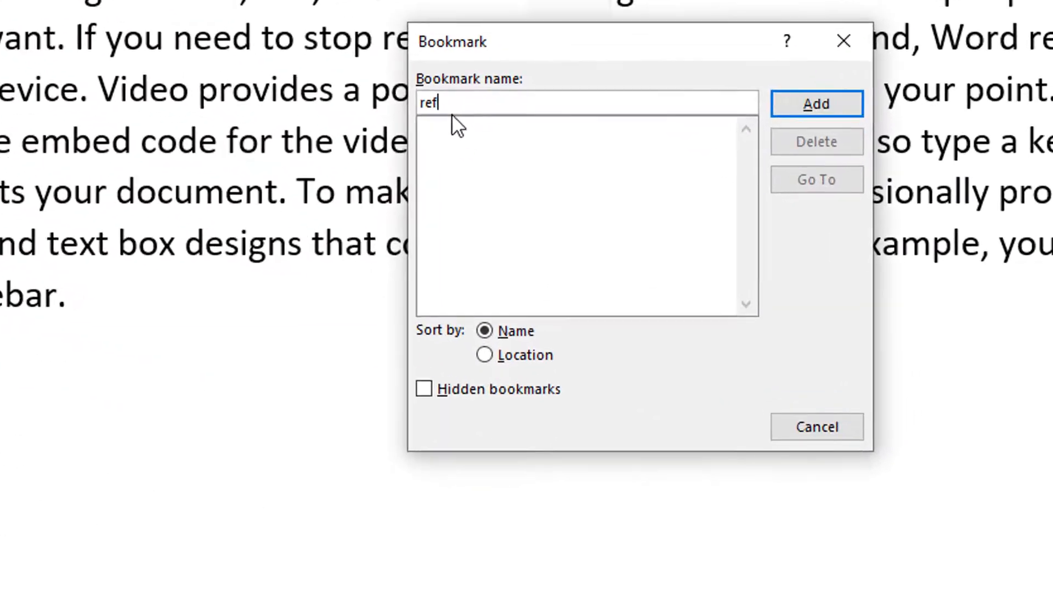
{"action": "type", "text": "erence1"}
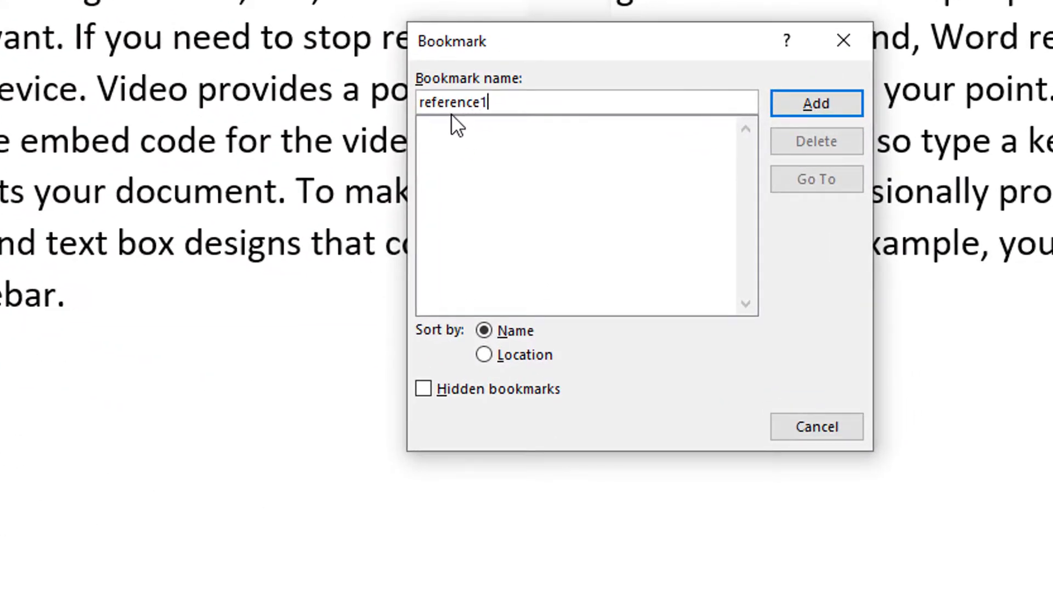
Step: Try extending the bookmark name with a space as "reference1 sdfdsf", and remove the added text
{"action": "type", "text": " sdfdsf"}
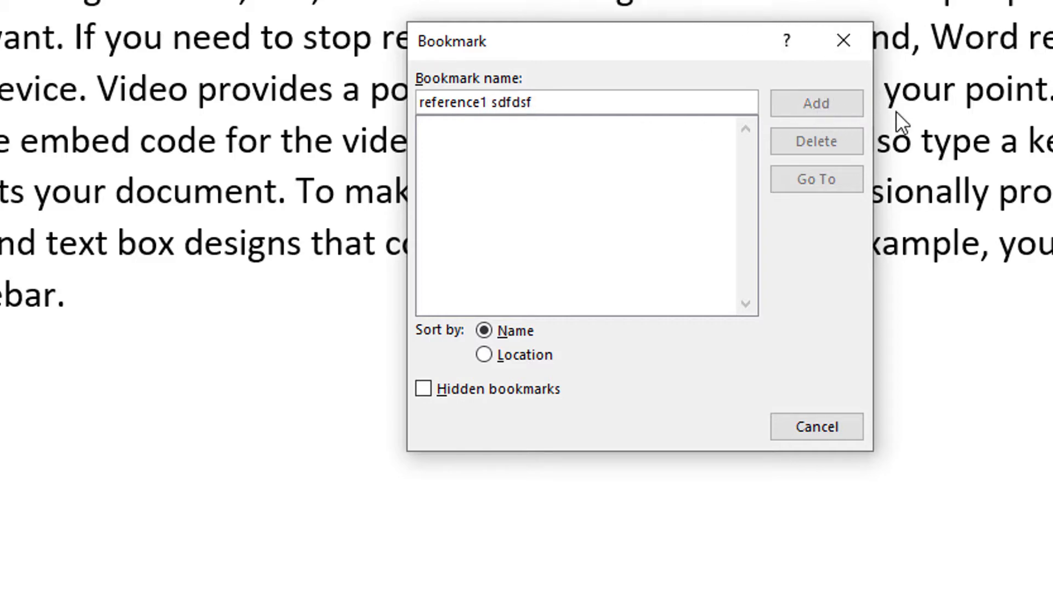
{"action": "key", "text": "BackSpace"}
{"action": "key", "text": "BackSpace"}
{"action": "key", "text": "BackSpace"}
{"action": "key", "text": "BackSpace"}
{"action": "key", "text": "BackSpace"}
{"action": "key", "text": "BackSpace"}
{"action": "key", "text": "BackSpace"}
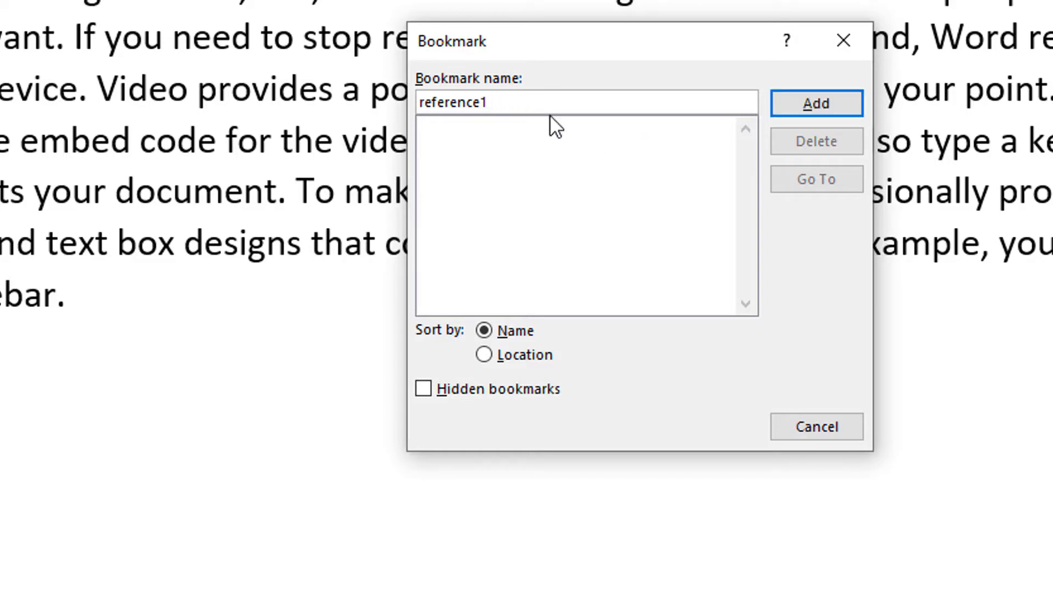
Step: Add the reference1 bookmark at "First Reference" and check the list of bookmarks for it
{"action": "left_click", "coordinate": [783, 106]}
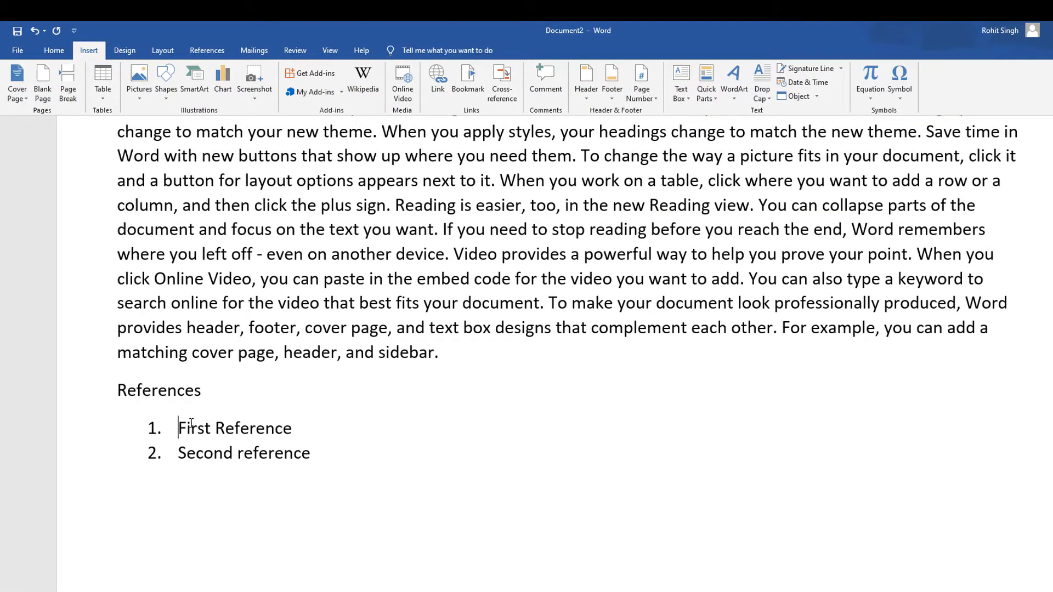
{"action": "left_click", "coordinate": [468, 82]}
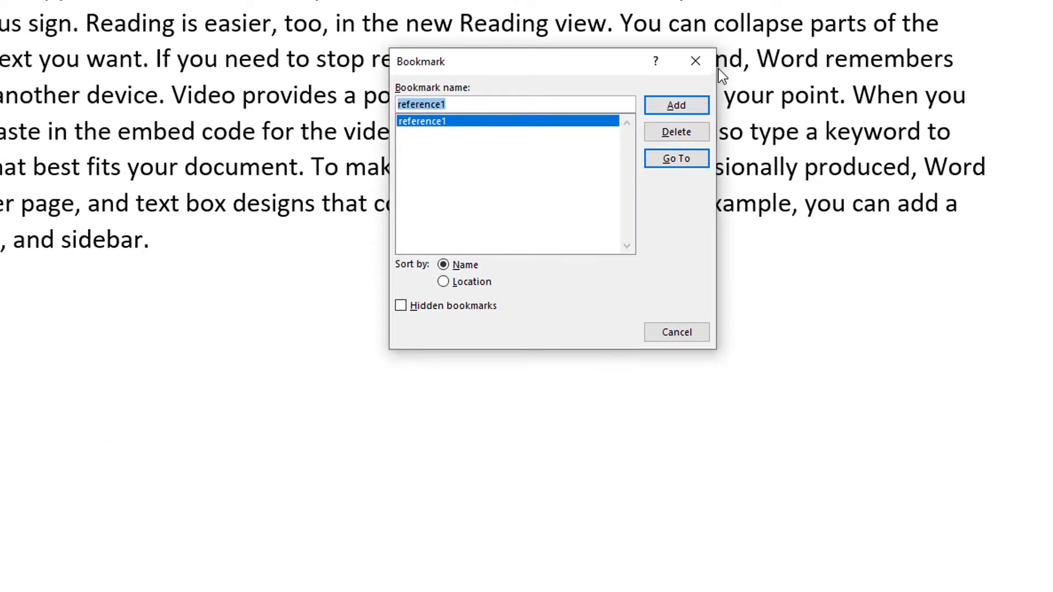
{"action": "left_click", "coordinate": [702, 62]}
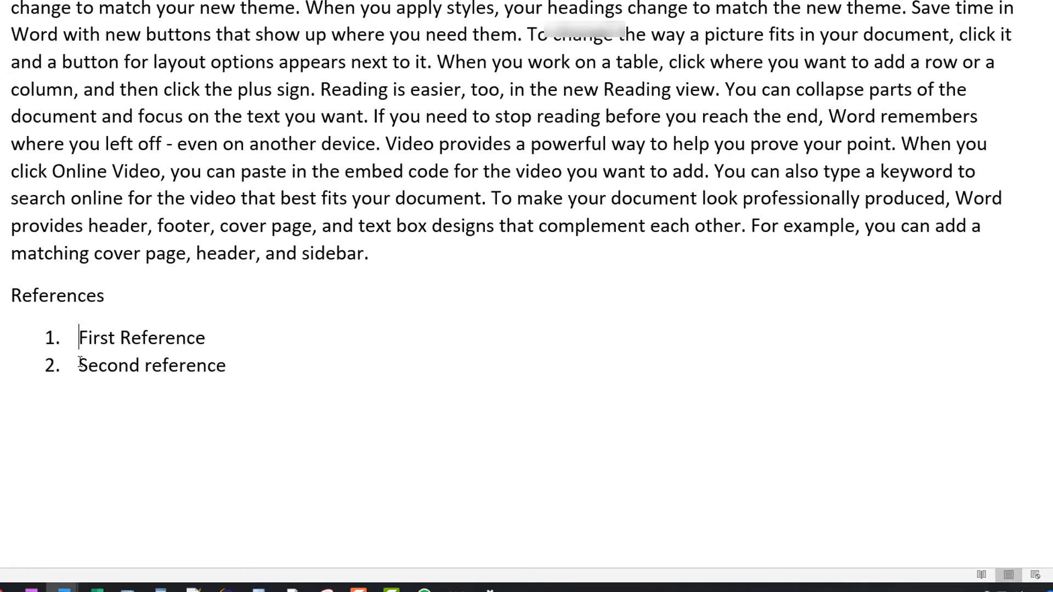
Step: Add a bookmark named reference2 in front of "Second reference" in the References list
{"action": "left_click", "coordinate": [46, 366]}
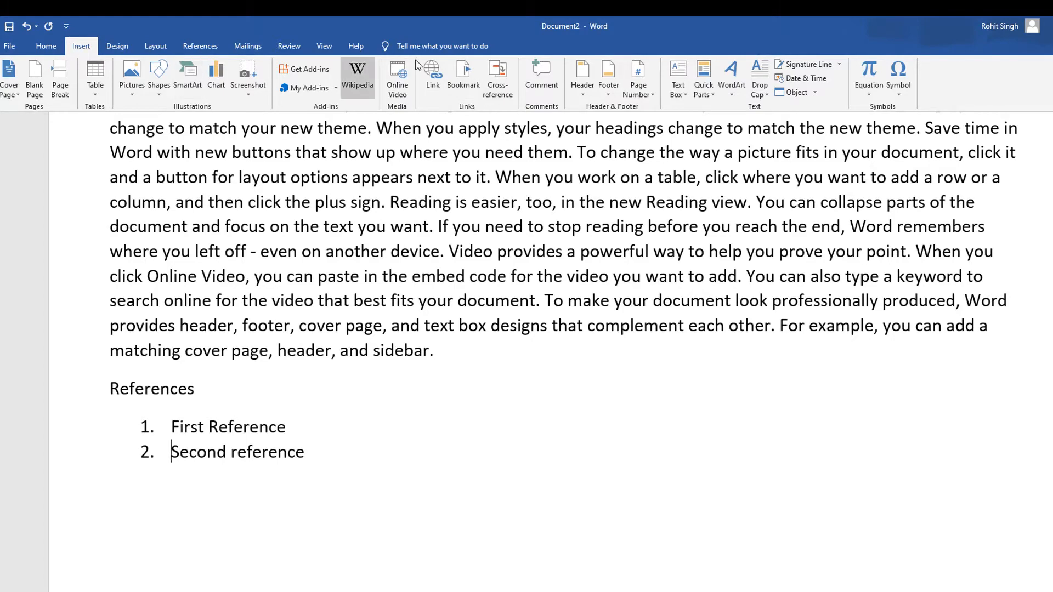
{"action": "left_click", "coordinate": [460, 80]}
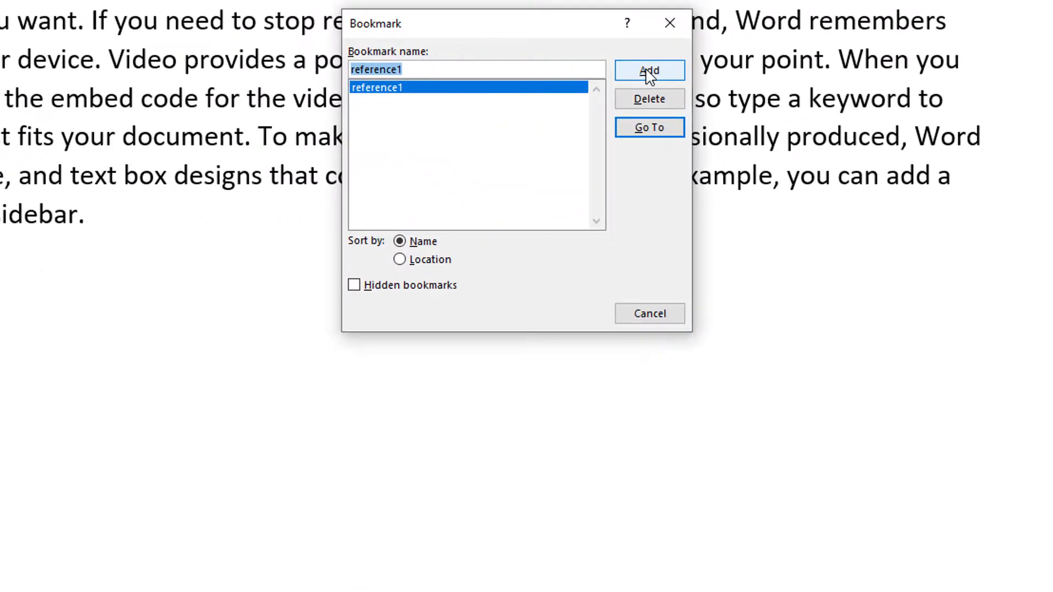
{"action": "left_click_drag", "start_coordinate": [516, 74], "coordinate": [301, 71]}
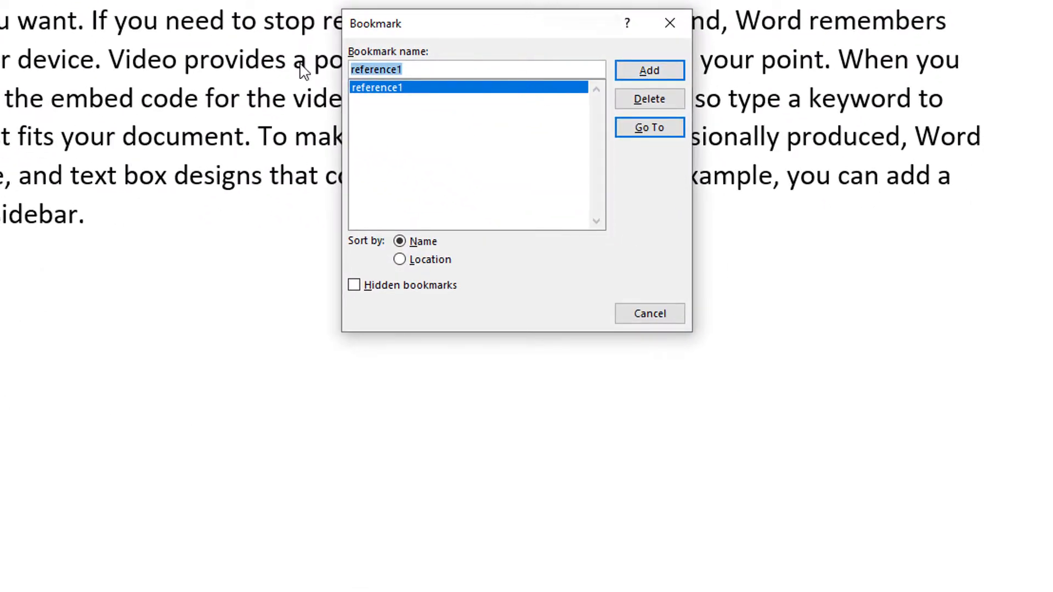
{"action": "type", "text": "reference2"}
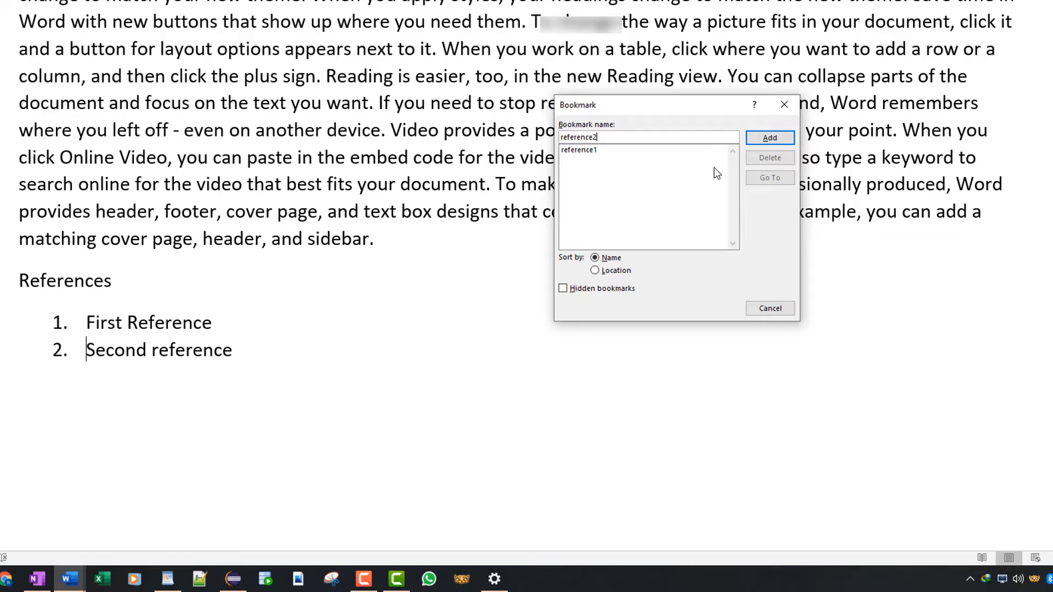
{"action": "left_click", "coordinate": [770, 138]}
{"action": "key", "text": "End"}
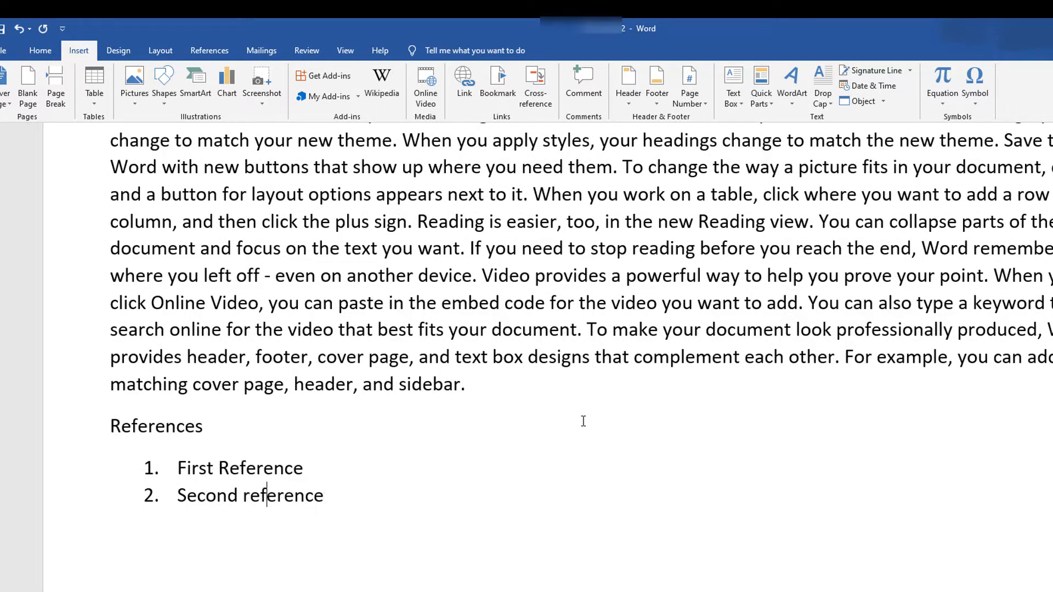
Step: Place the cursor in the first paragraph and test the reference1 bookmark by going to it
{"action": "scroll", "coordinate": [581, 423], "scroll_direction": "up", "scroll_amount": 2}
{"action": "scroll", "coordinate": [439, 329], "scroll_direction": "up", "scroll_amount": 10}
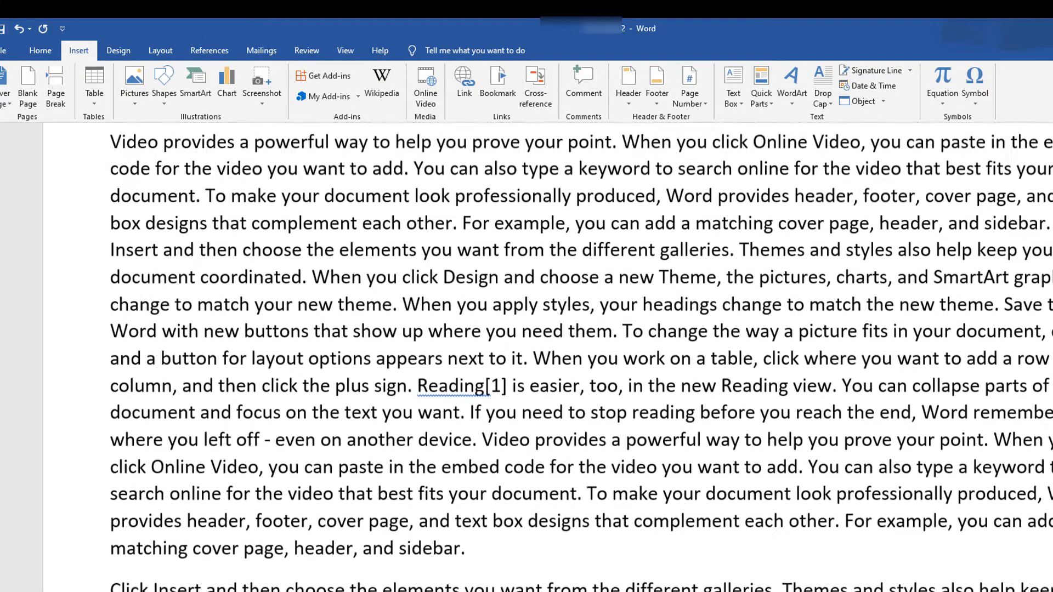
{"action": "left_click", "coordinate": [441, 198]}
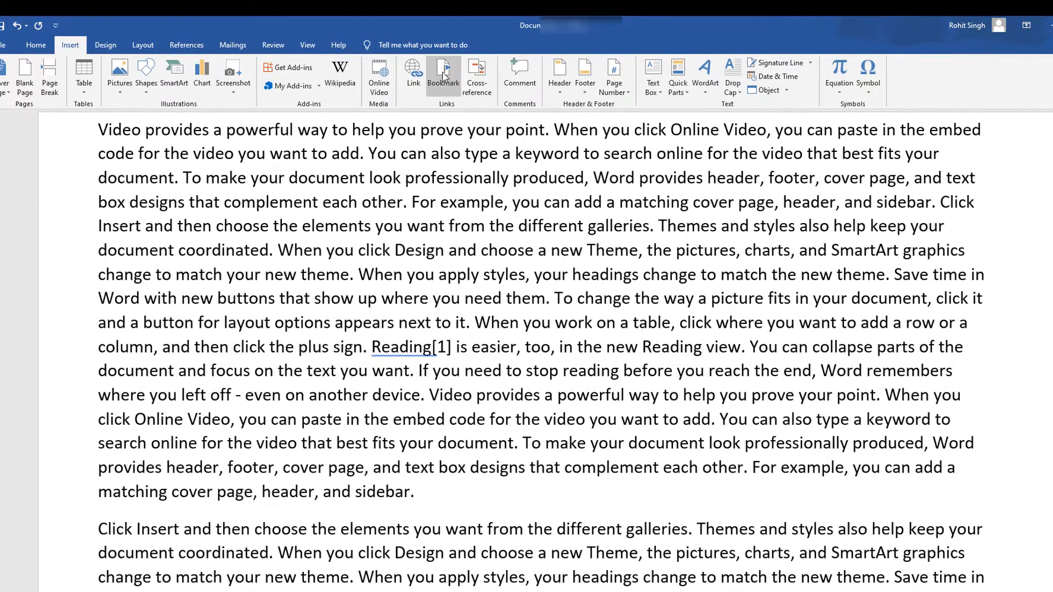
{"action": "left_click", "coordinate": [444, 76]}
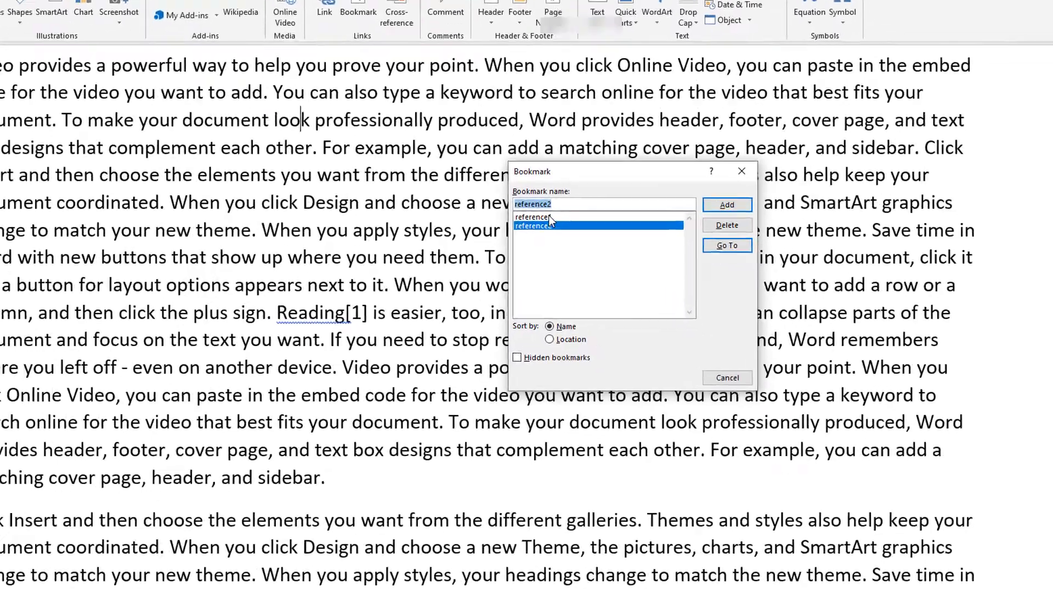
{"action": "left_click", "coordinate": [540, 217]}
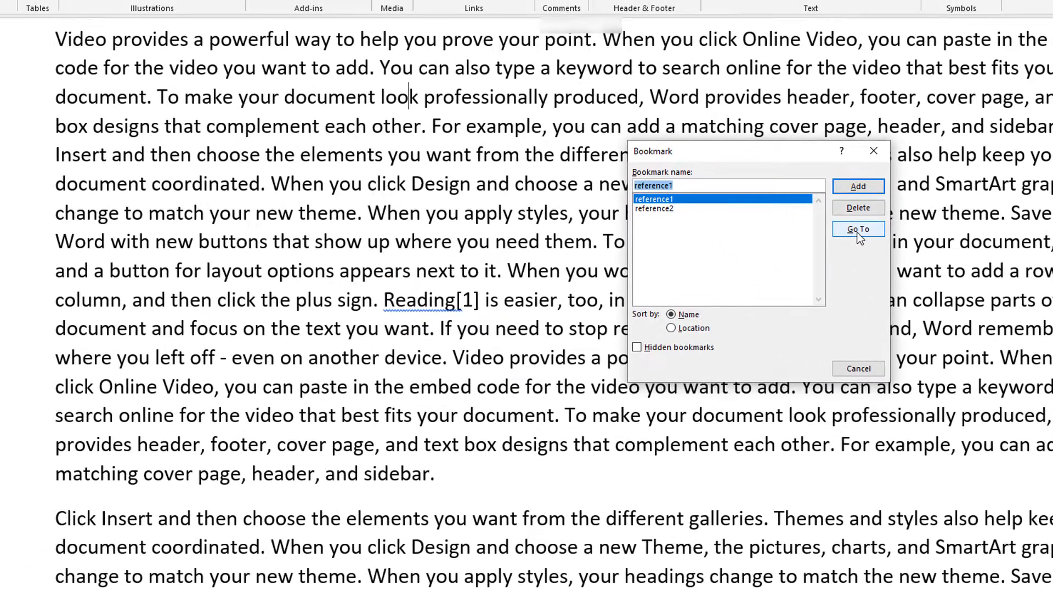
{"action": "left_click", "coordinate": [641, 156]}
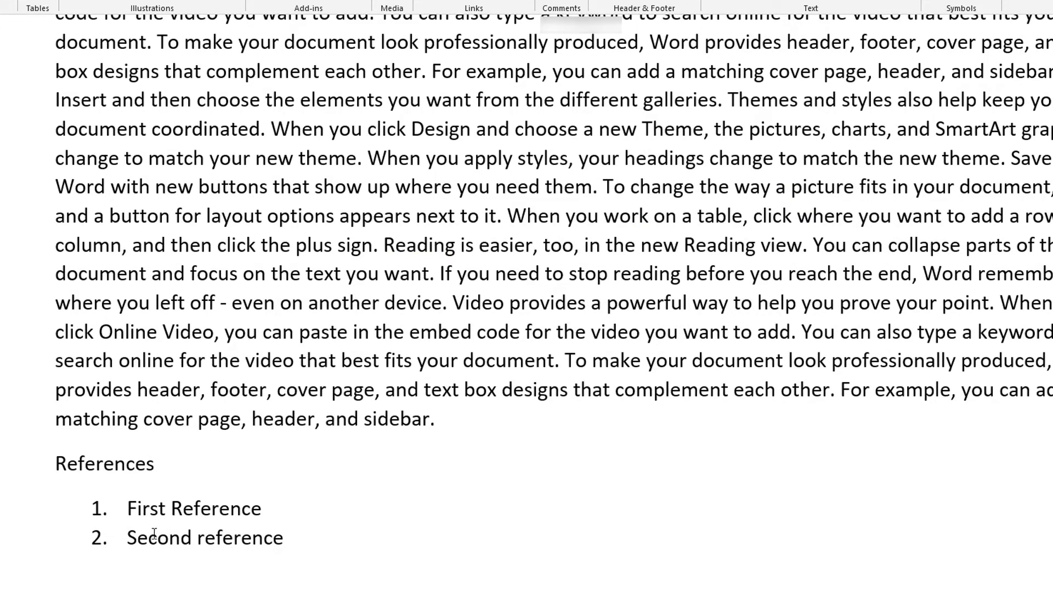
Step: Test the reference2 bookmark by going to it, and close the bookmark dialog
{"action": "left_click", "coordinate": [483, 1]}
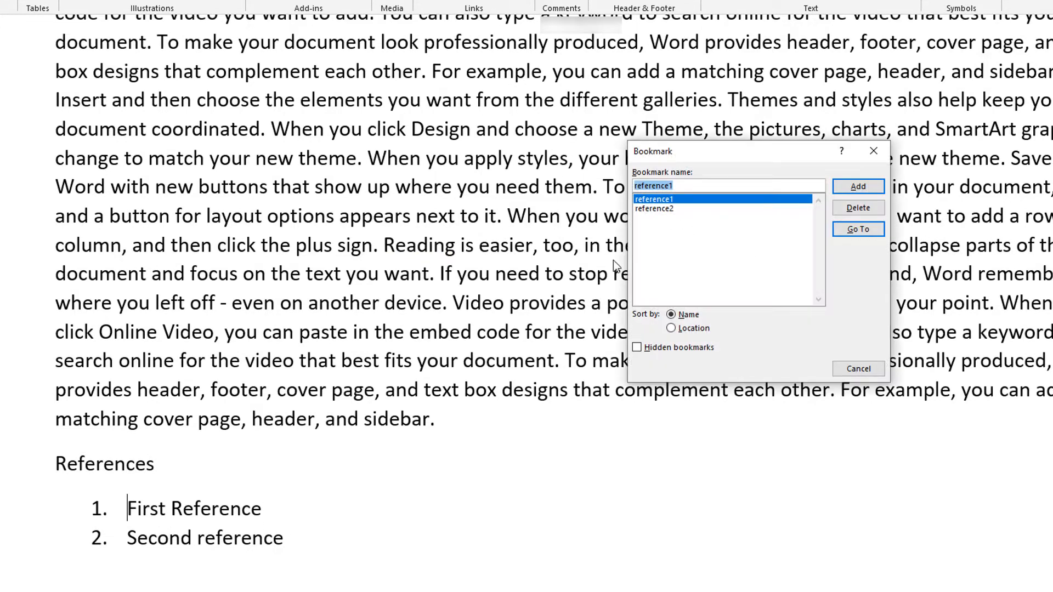
{"action": "left_click", "coordinate": [684, 208]}
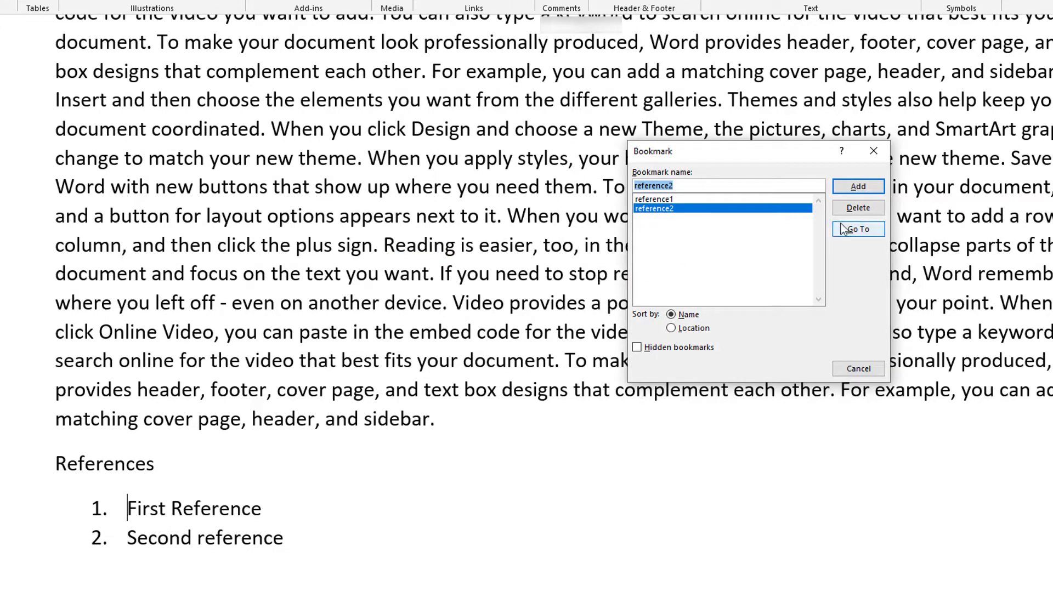
{"action": "left_click", "coordinate": [859, 229]}
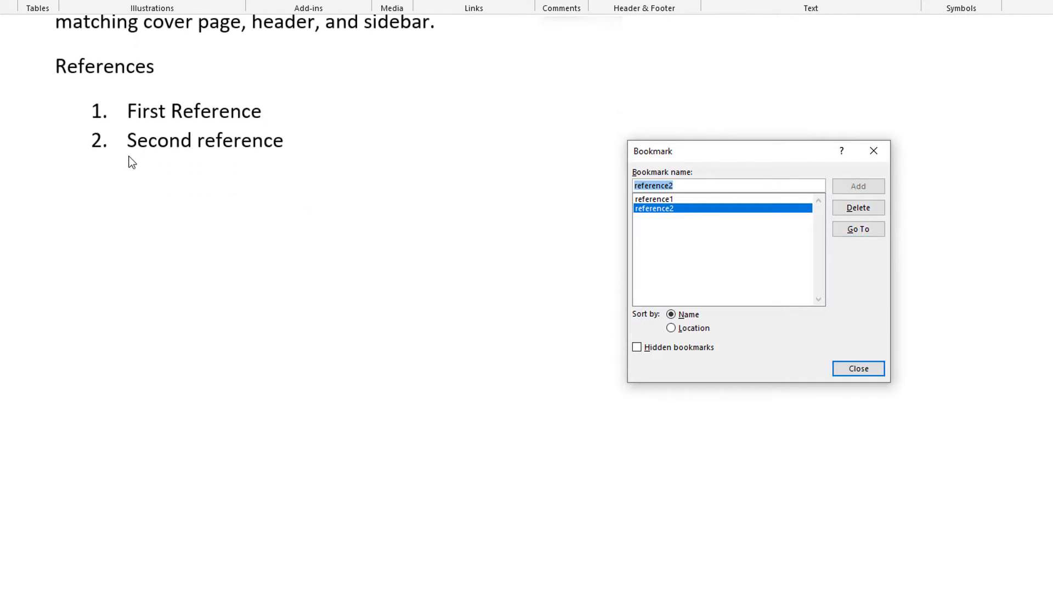
{"action": "left_click", "coordinate": [874, 151]}
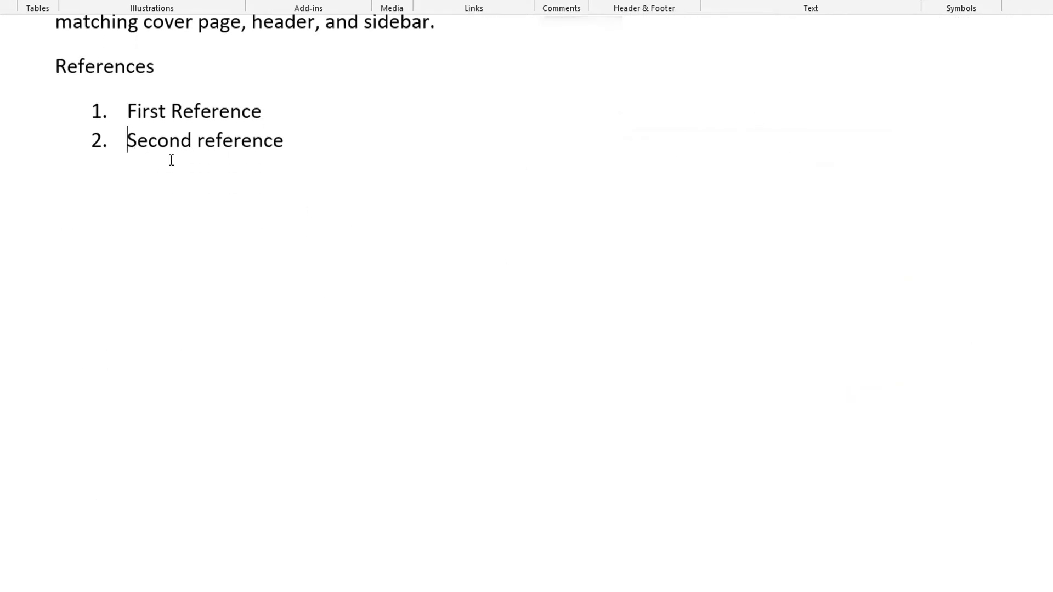
Step: Link the [1] marker after "Reading" in the first paragraph to the reference1 bookmark in this document
{"action": "scroll", "coordinate": [363, 242], "scroll_direction": "up", "scroll_amount": 10}
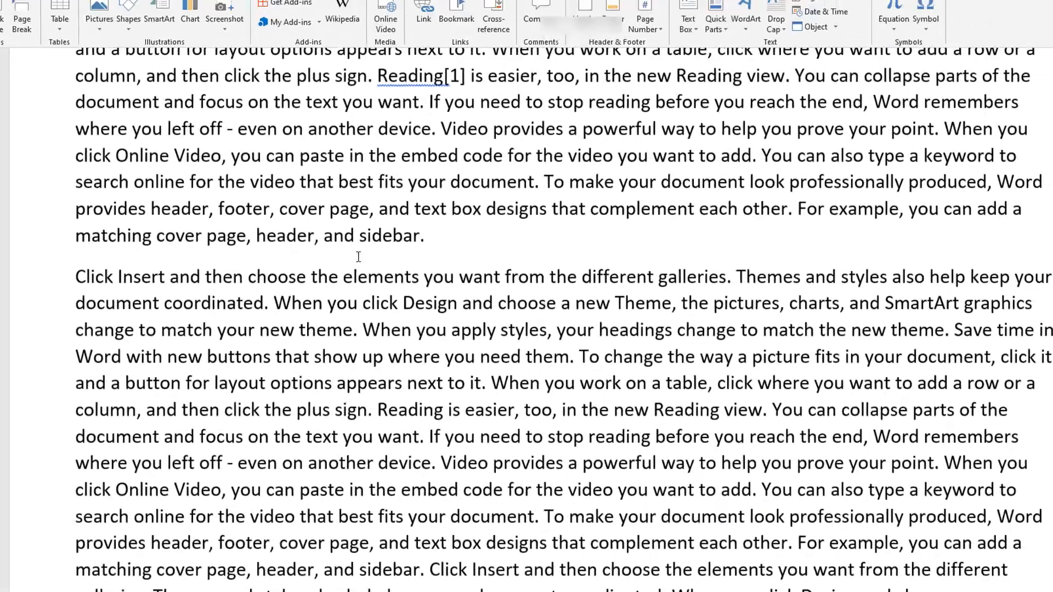
{"action": "scroll", "coordinate": [363, 242], "scroll_direction": "up", "scroll_amount": 5}
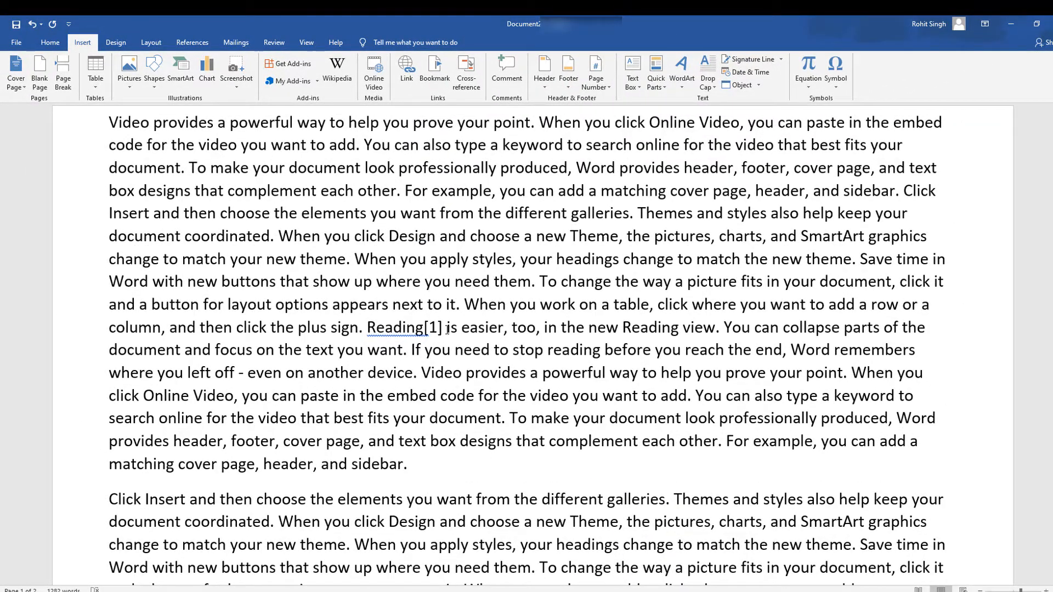
{"action": "left_click_drag", "start_coordinate": [446, 329], "coordinate": [424, 329]}
{"action": "right_click", "coordinate": [437, 329]}
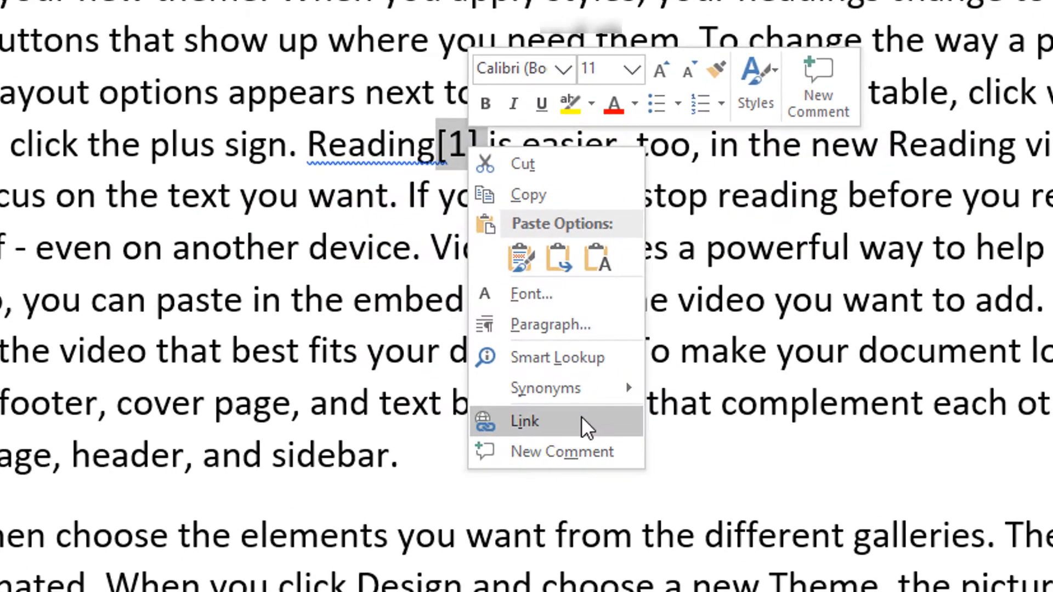
{"action": "left_click", "coordinate": [577, 417]}
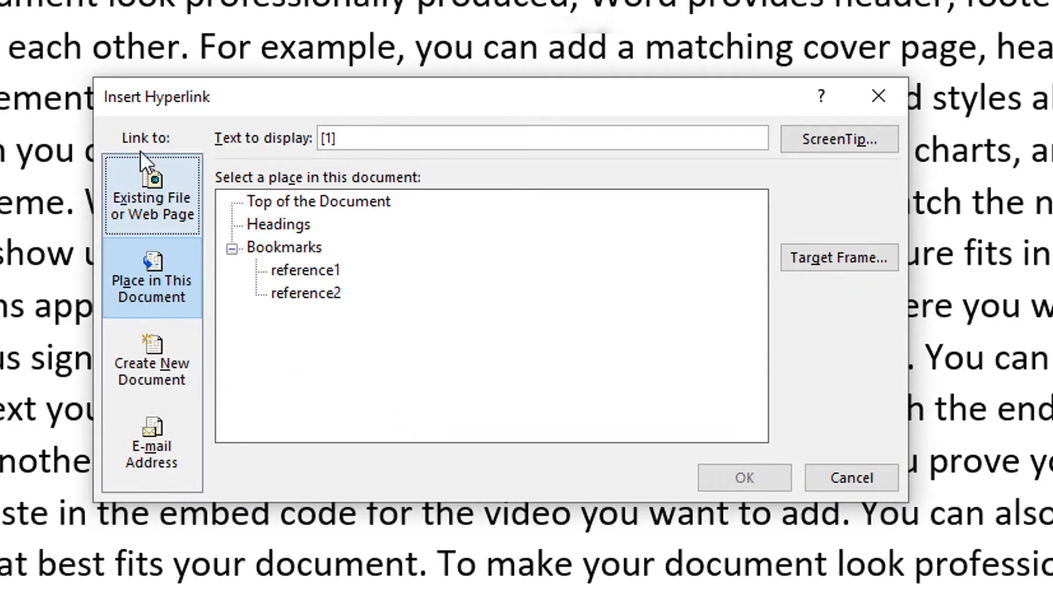
{"action": "left_click", "coordinate": [170, 249]}
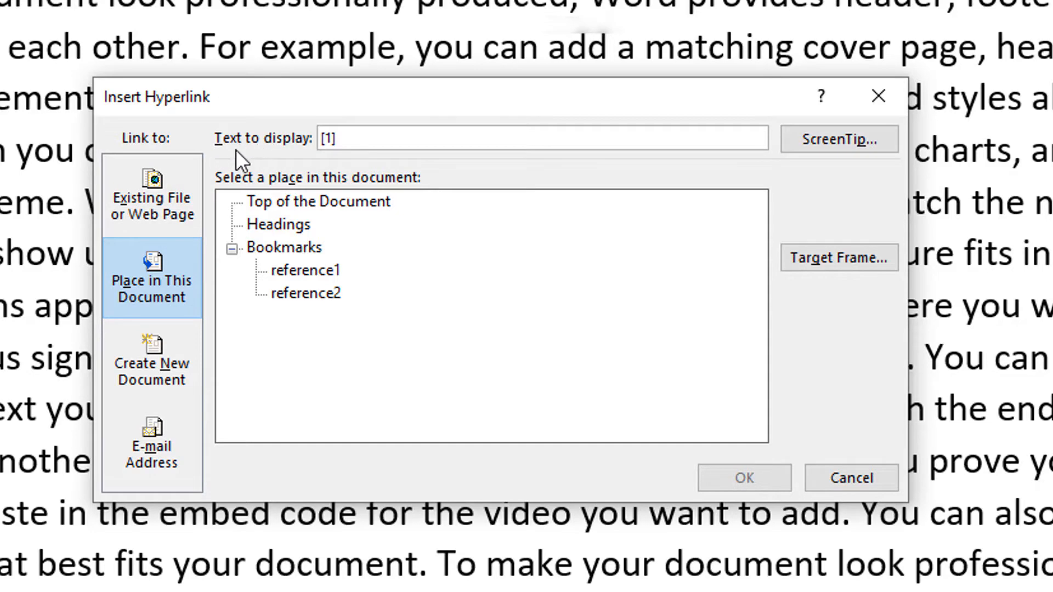
{"action": "left_click", "coordinate": [142, 222]}
{"action": "left_click", "coordinate": [150, 301]}
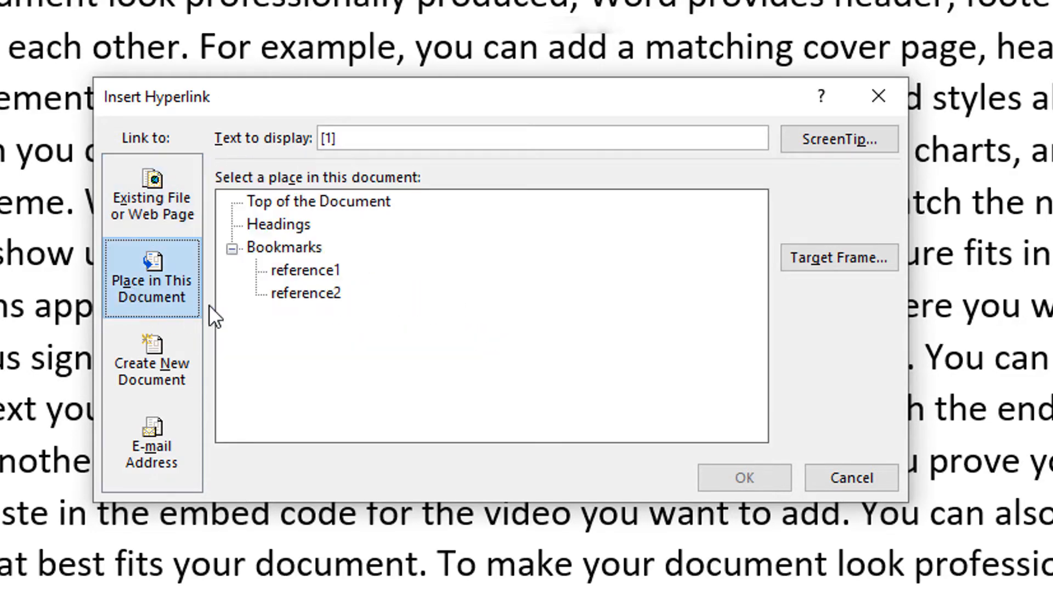
{"action": "left_click", "coordinate": [291, 268]}
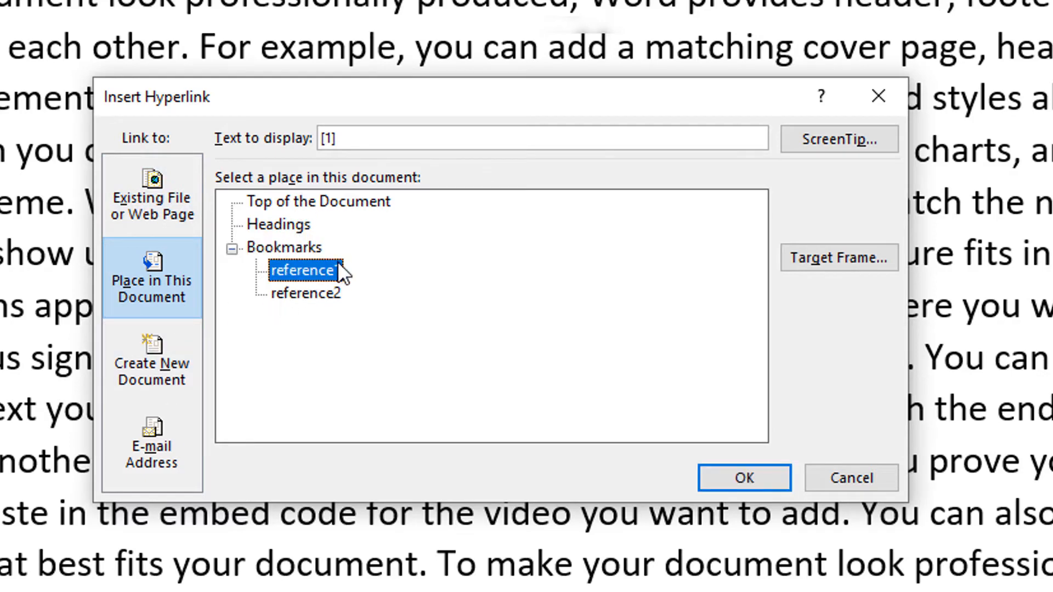
{"action": "left_click", "coordinate": [744, 478]}
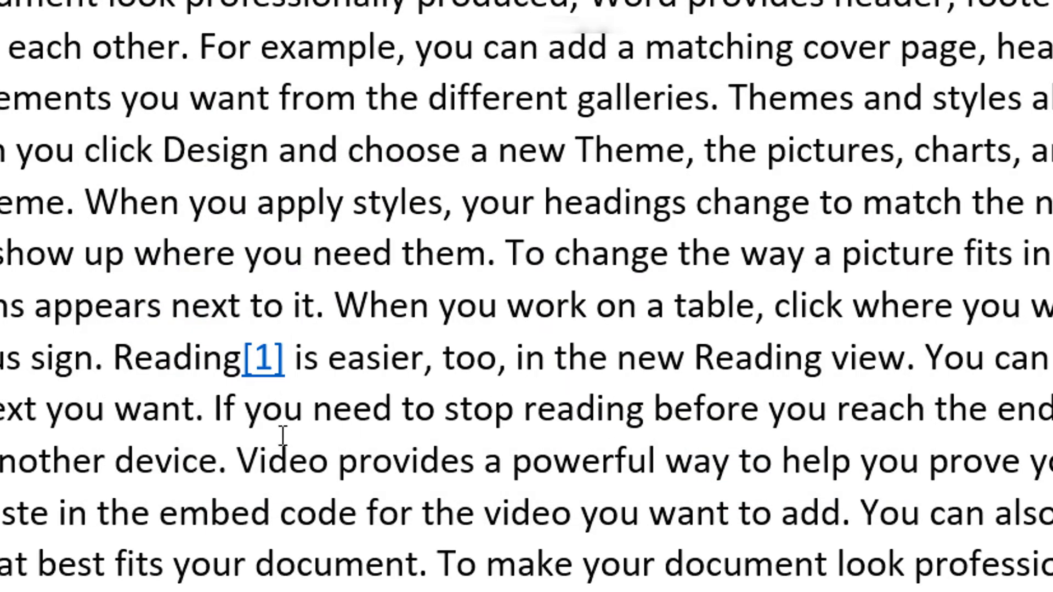
Step: Follow the [1] link to test its jump to the reference list, and return to the [2] marker after "Online"
{"action": "mouse_move", "coordinate": [269, 370]}
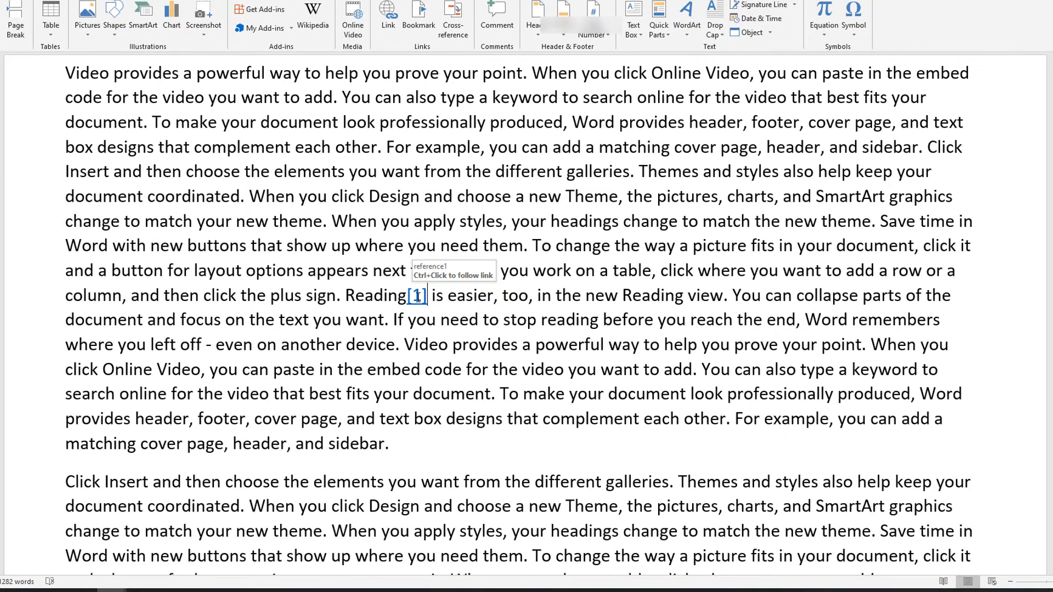
{"action": "left_click", "coordinate": [418, 299], "text": "ctrl"}
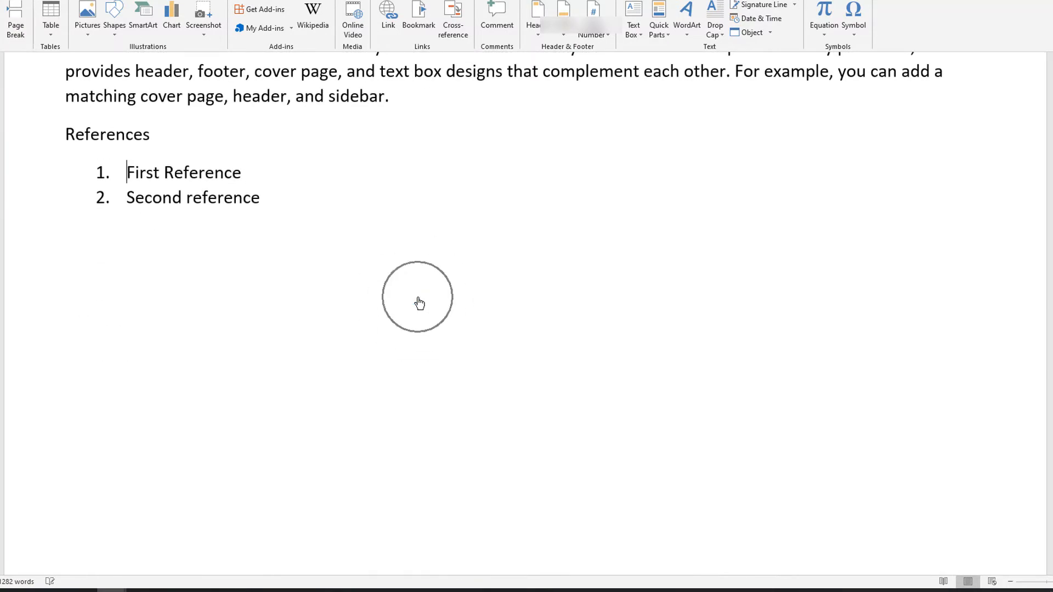
{"action": "scroll", "coordinate": [510, 225], "scroll_direction": "up", "scroll_amount": 10}
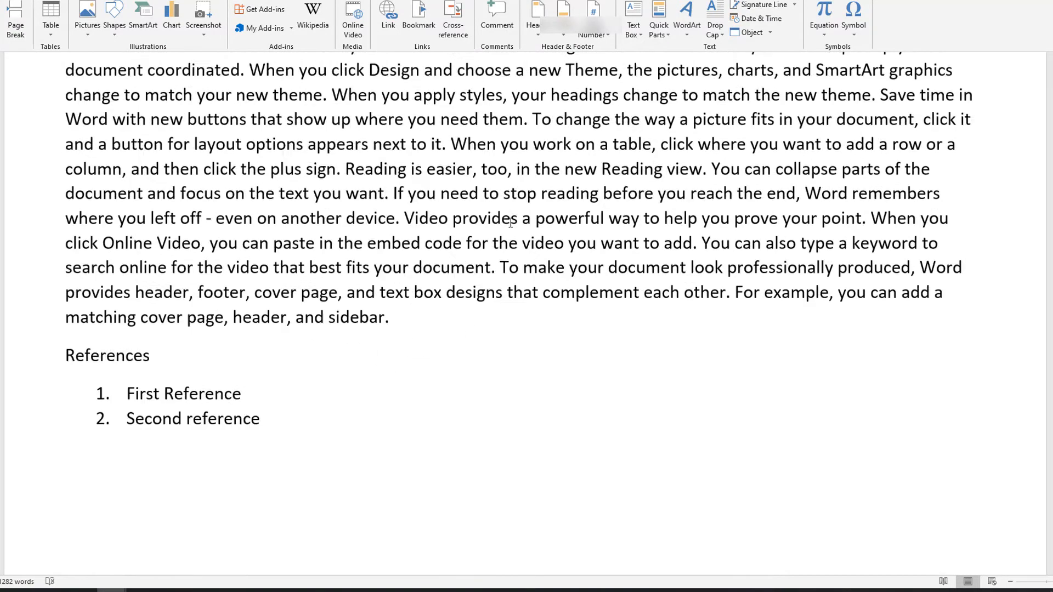
{"action": "scroll", "coordinate": [520, 259], "scroll_direction": "up", "scroll_amount": 1}
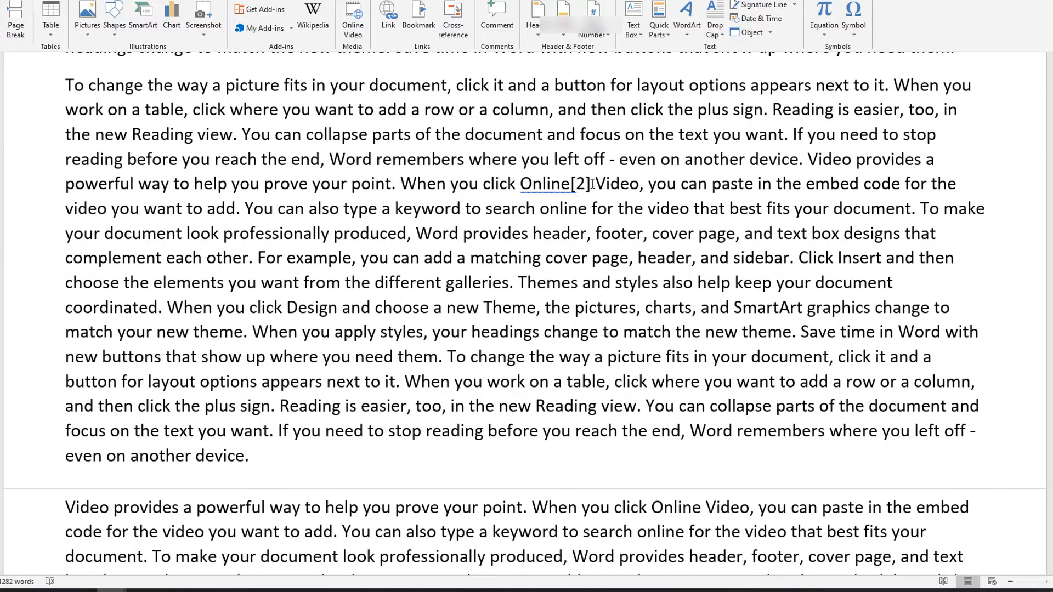
Step: Link the [2] marker after "Online" to the reference2 bookmark in this document
{"action": "left_click_drag", "start_coordinate": [590, 186], "coordinate": [568, 190]}
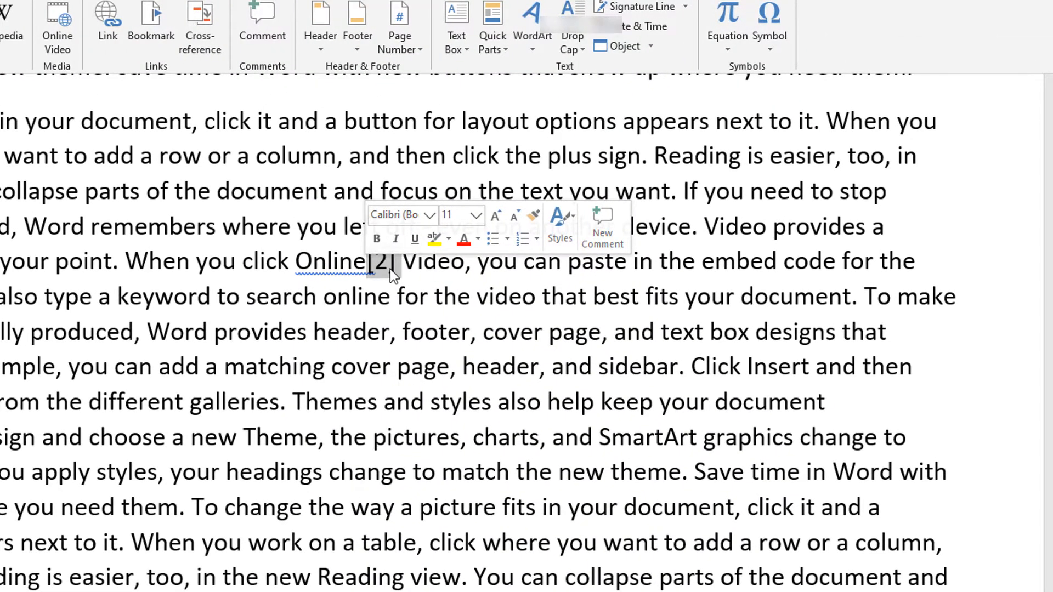
{"action": "right_click", "coordinate": [390, 269]}
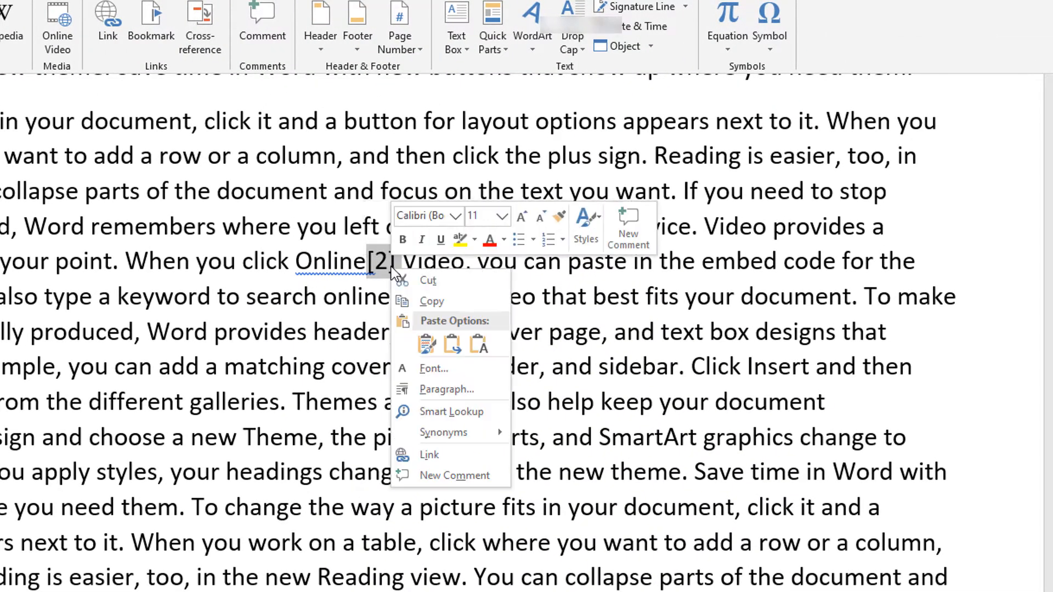
{"action": "left_click", "coordinate": [460, 454]}
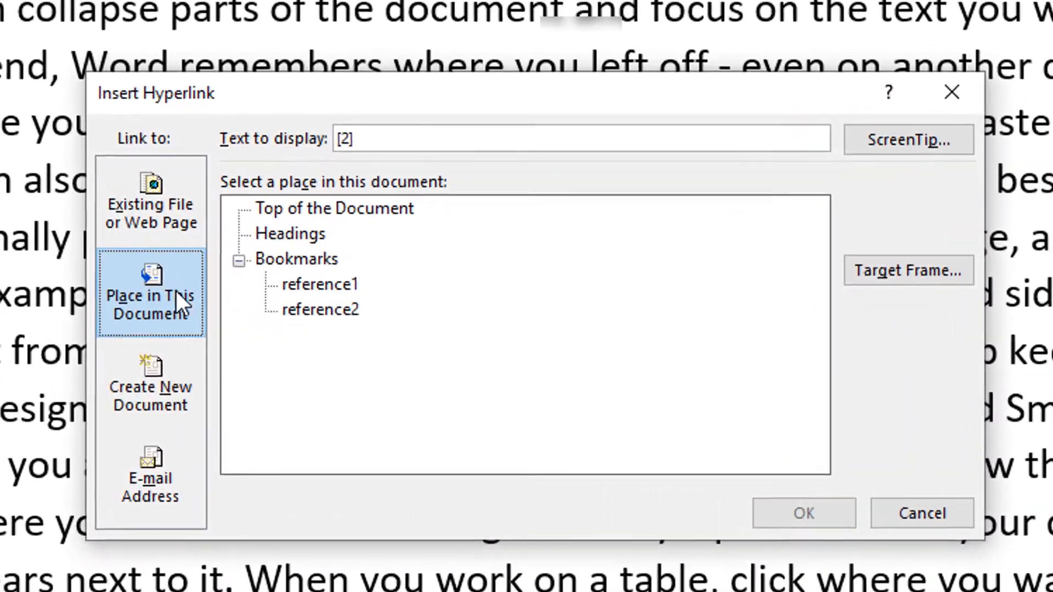
{"action": "left_click", "coordinate": [157, 235]}
{"action": "left_click", "coordinate": [175, 287]}
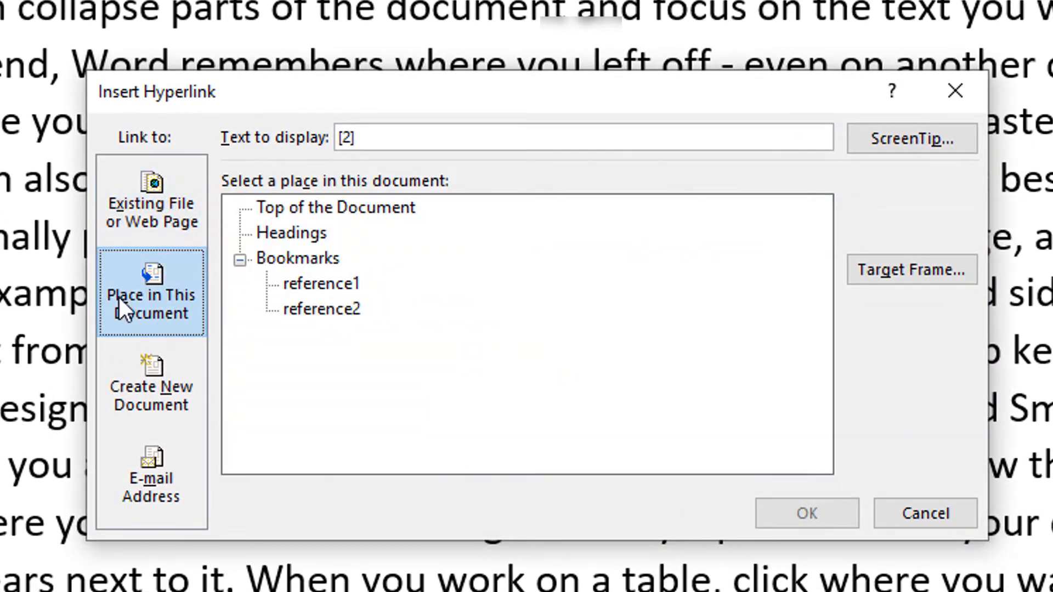
{"action": "left_click", "coordinate": [323, 309]}
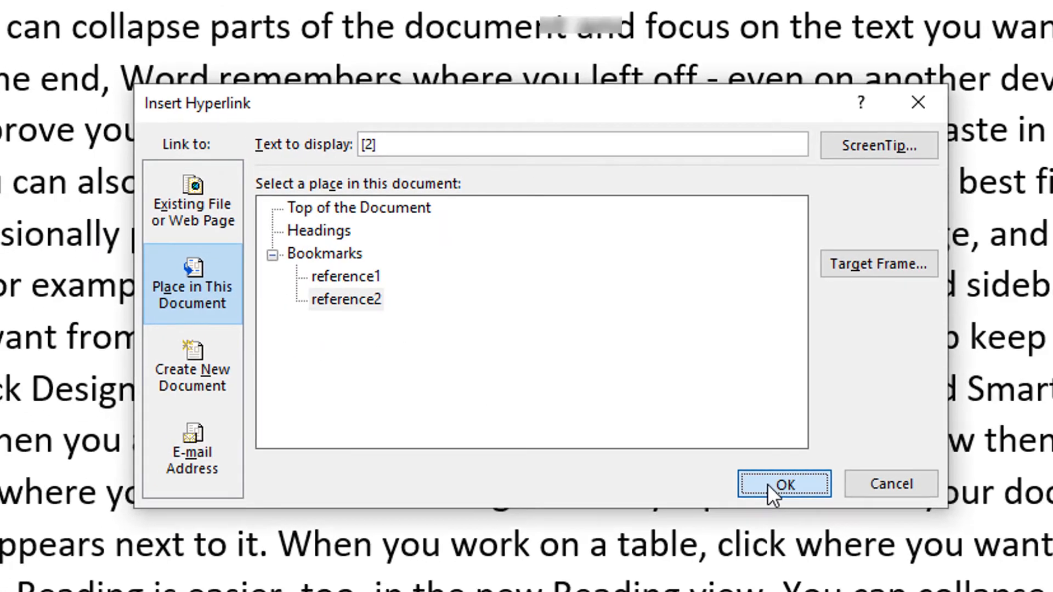
{"action": "left_click", "coordinate": [800, 515]}
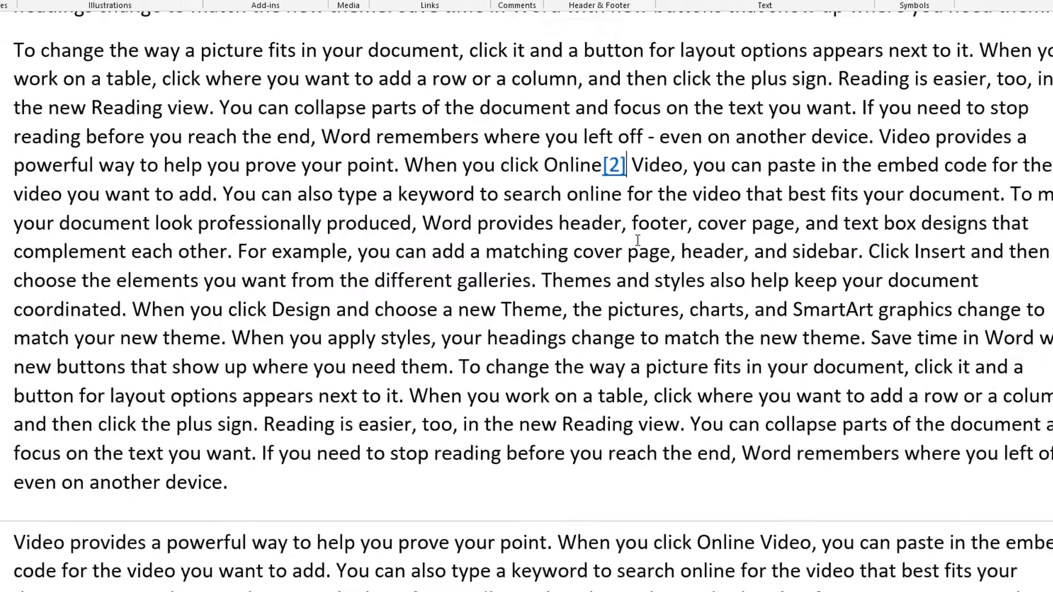
Step: Follow the [2] link to test its jump to the reference list, and return to the body text
{"action": "mouse_move", "coordinate": [611, 169]}
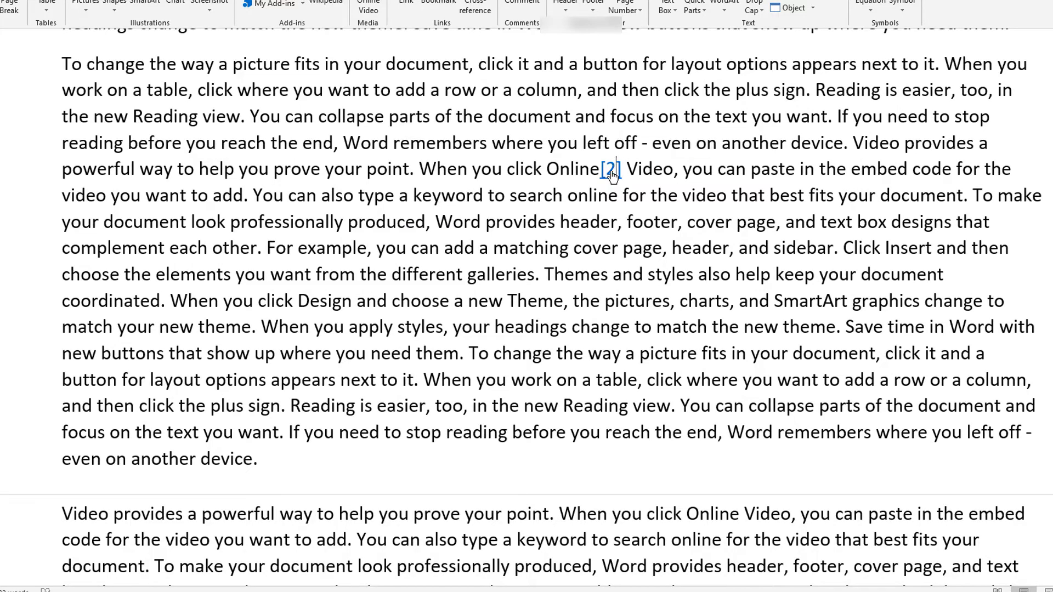
{"action": "left_click", "coordinate": [612, 169], "text": "ctrl"}
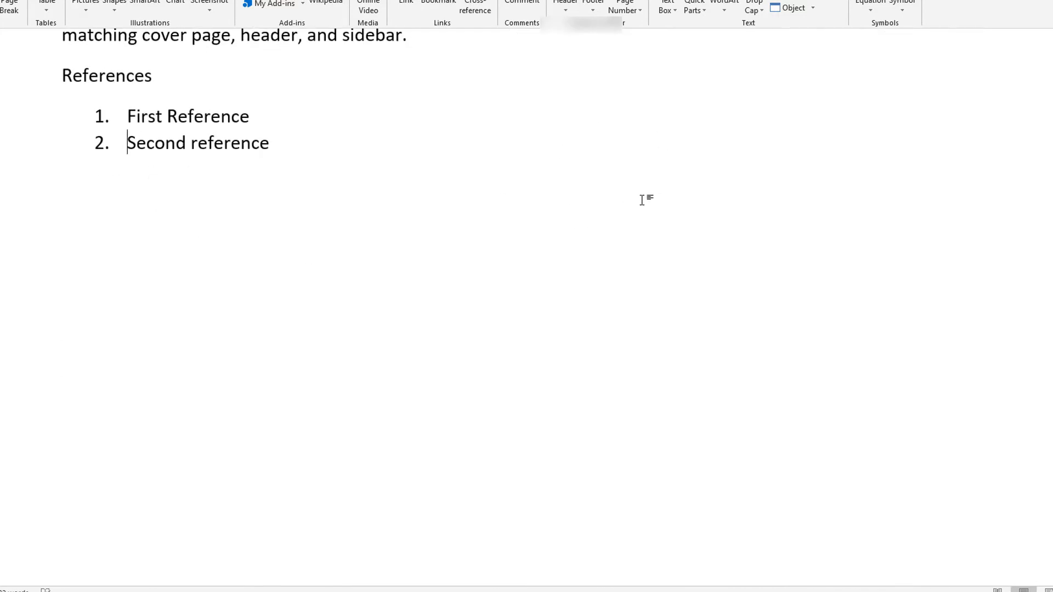
{"action": "scroll", "coordinate": [639, 329], "scroll_direction": "up", "scroll_amount": 15}
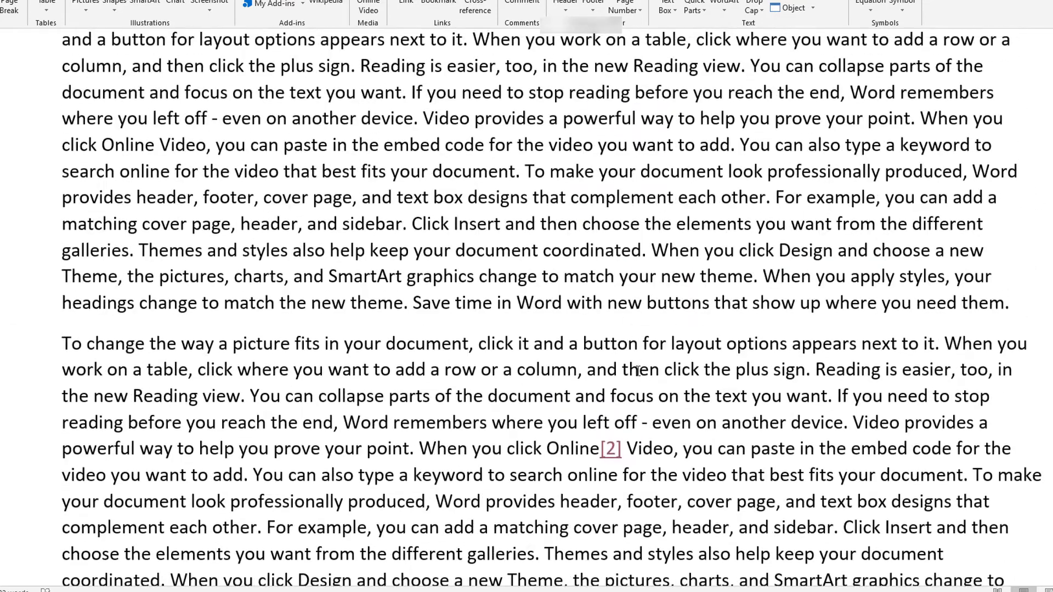
Step: Format the linked [2] marker after "Online" as superscript and deselect it
{"action": "scroll", "coordinate": [638, 372], "scroll_direction": "down", "scroll_amount": 3}
{"action": "left_click_drag", "start_coordinate": [623, 262], "coordinate": [602, 256]}
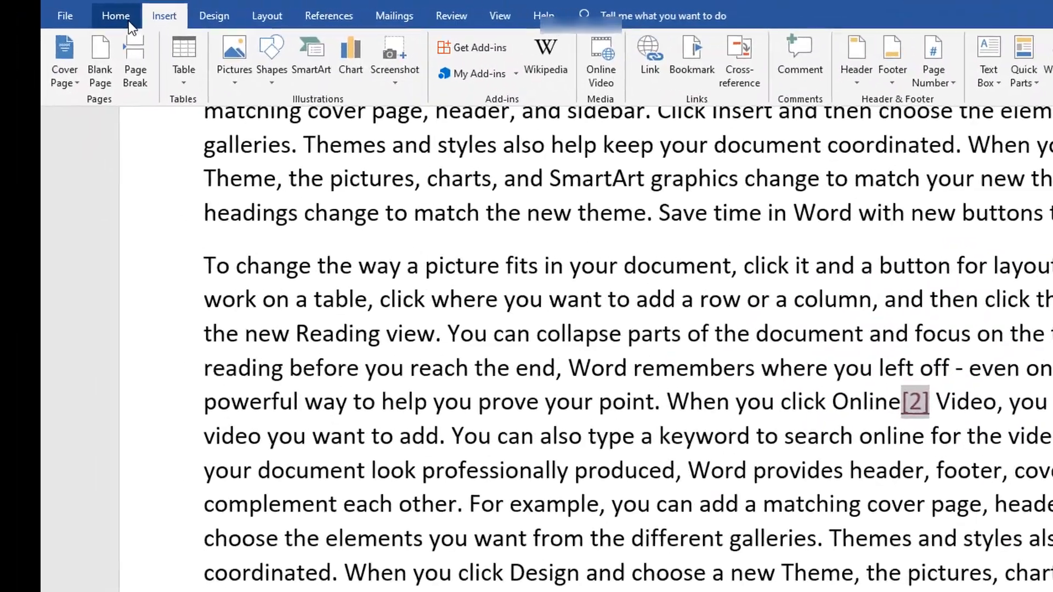
{"action": "left_click", "coordinate": [127, 21]}
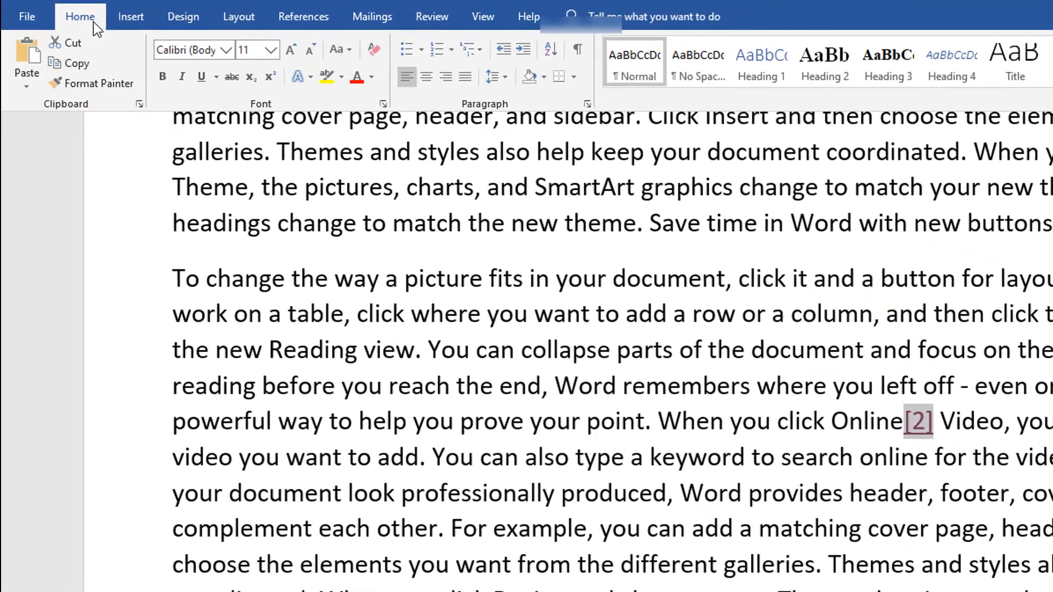
{"action": "left_click", "coordinate": [269, 78]}
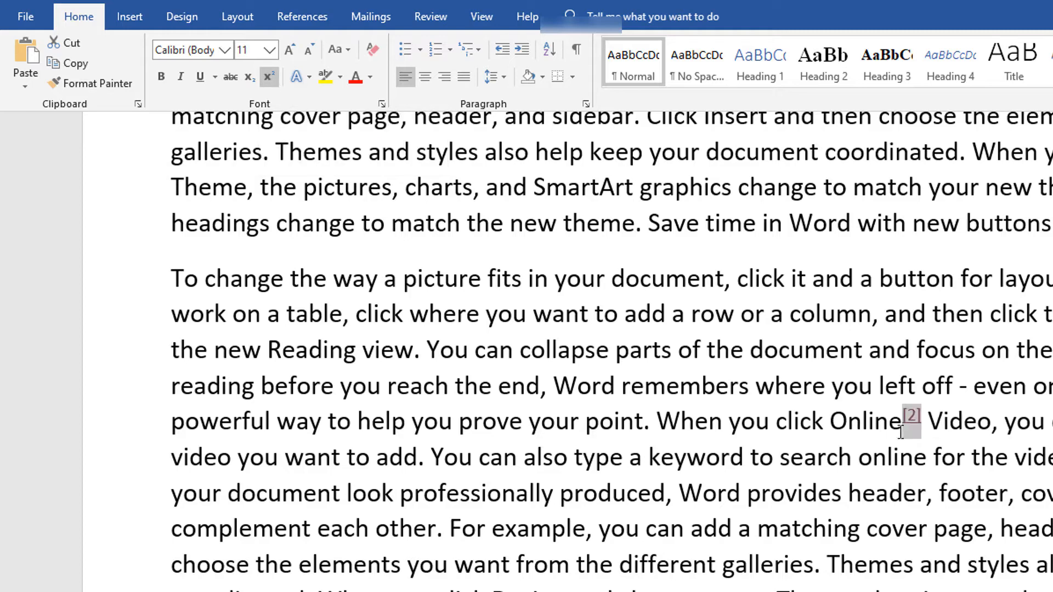
{"action": "left_click", "coordinate": [933, 457]}
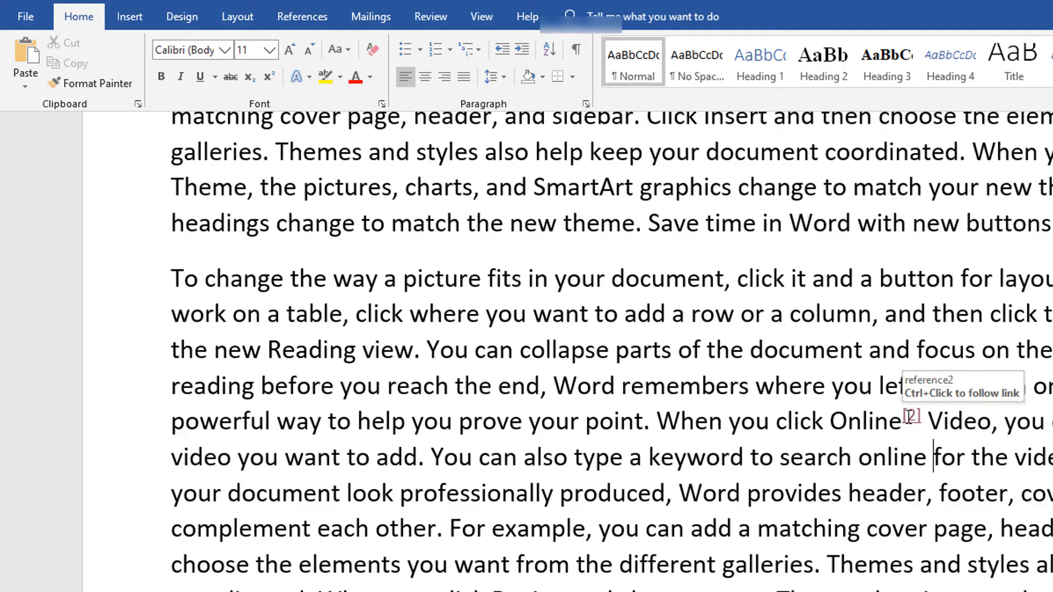
Step: Format the linked [1] marker after "Reading" in the first paragraph as superscript and deselect it
{"action": "scroll", "coordinate": [713, 282], "scroll_direction": "up", "scroll_amount": 9}
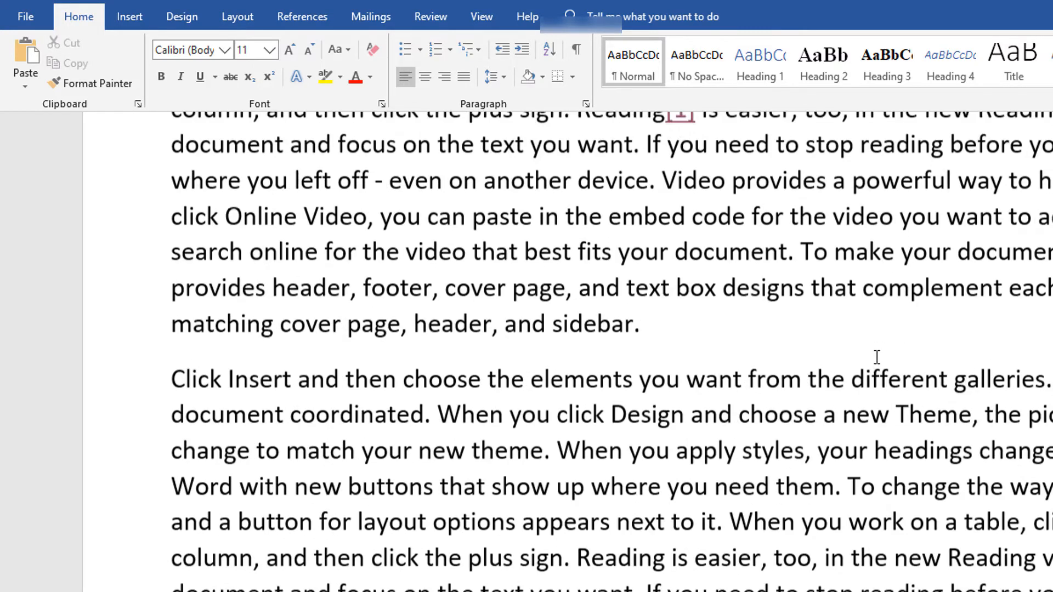
{"action": "left_click_drag", "start_coordinate": [697, 325], "coordinate": [666, 325]}
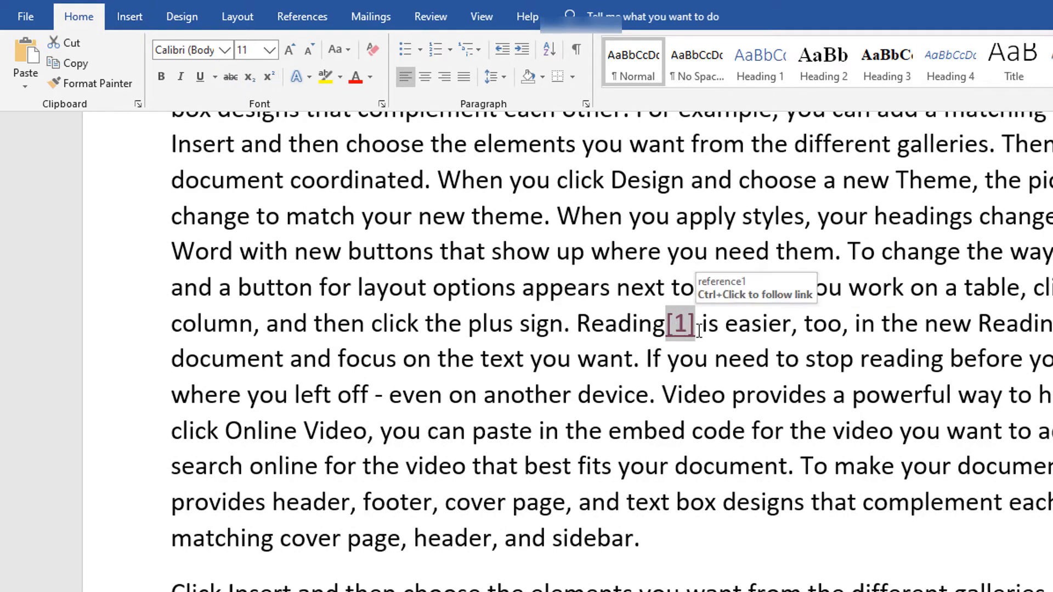
{"action": "left_click", "coordinate": [265, 80]}
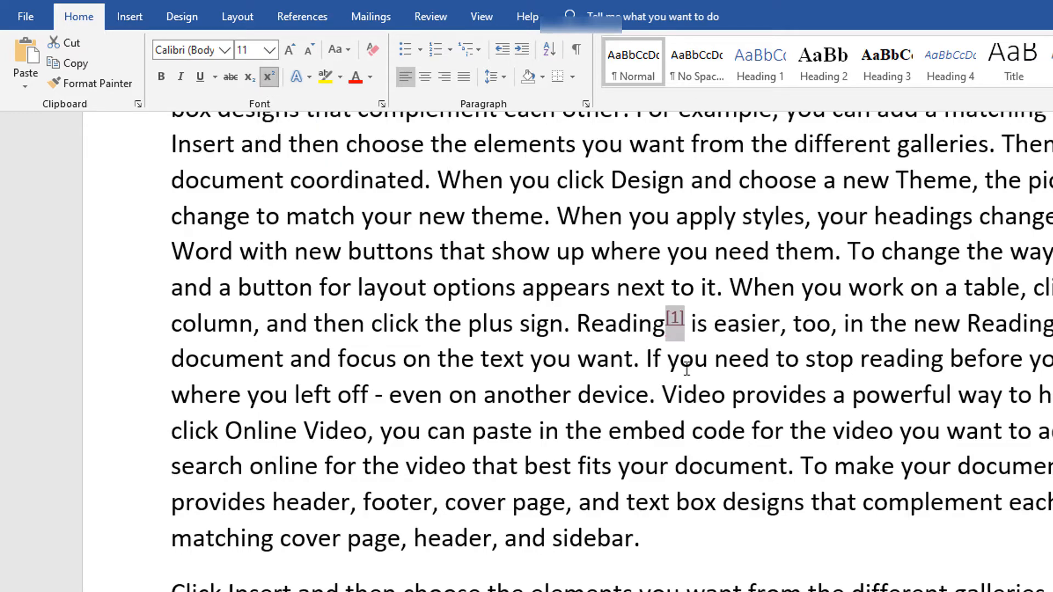
{"action": "left_click", "coordinate": [693, 359]}
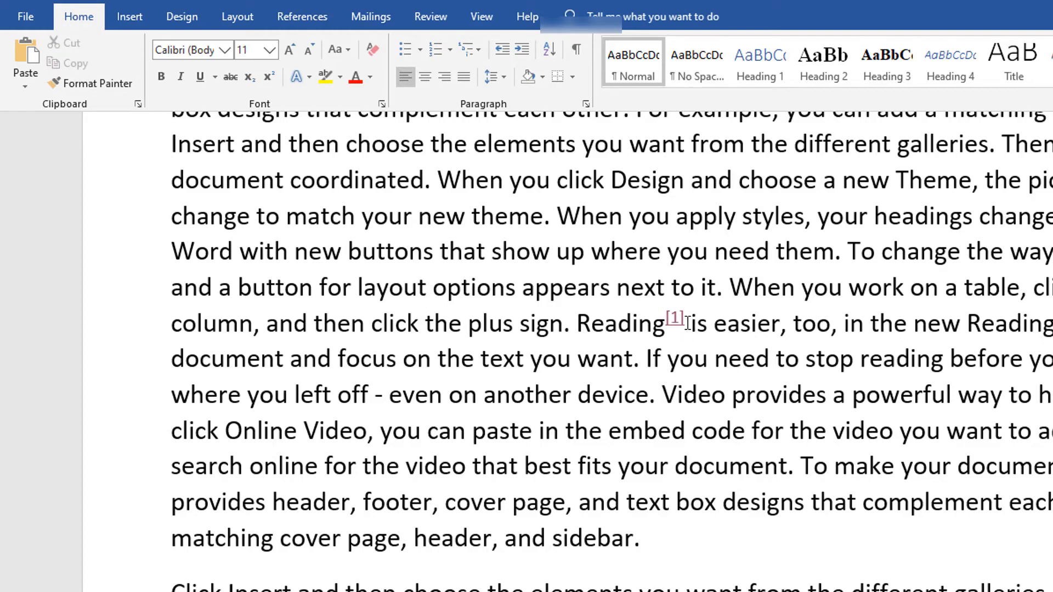
Step: Test both superscript links by following [1] to the reference list, returning to the text, and following [2]
{"action": "mouse_move", "coordinate": [680, 323]}
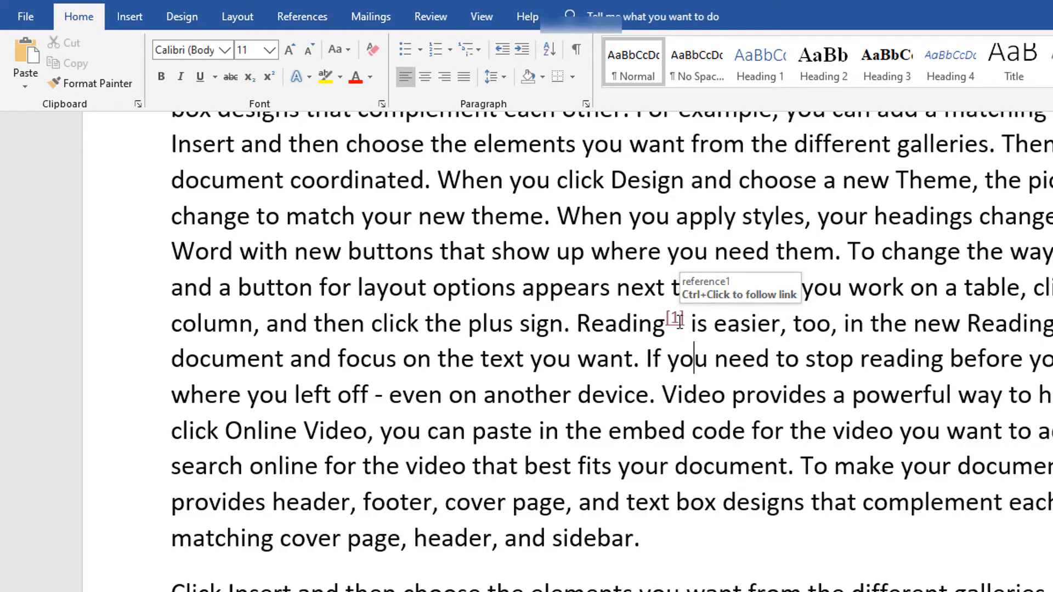
{"action": "key", "text": "ctrl"}
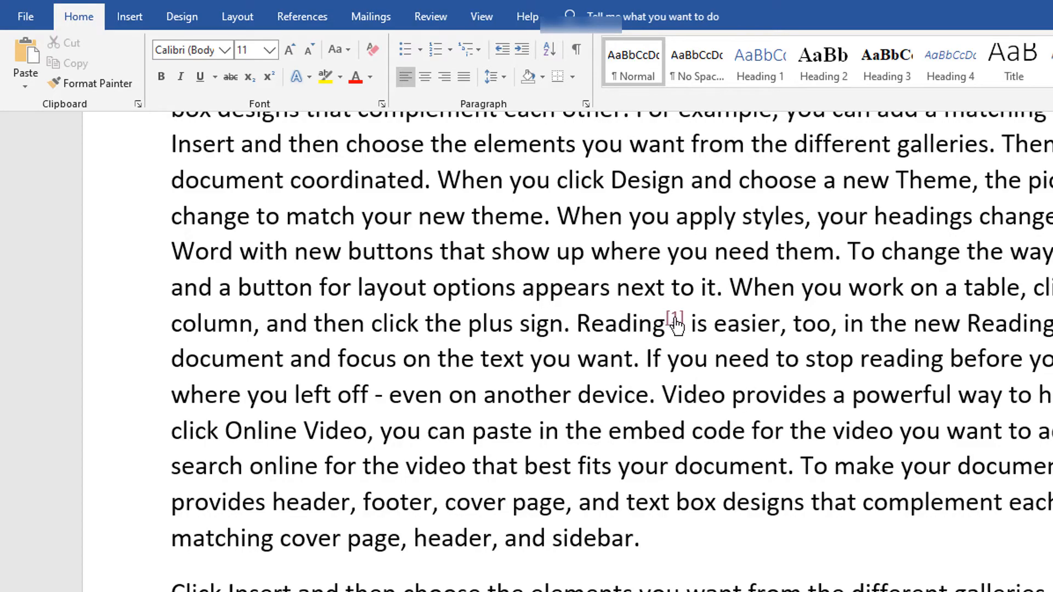
{"action": "left_click", "coordinate": [676, 323], "text": "ctrl"}
{"action": "scroll", "coordinate": [838, 392], "scroll_direction": "up", "scroll_amount": 10}
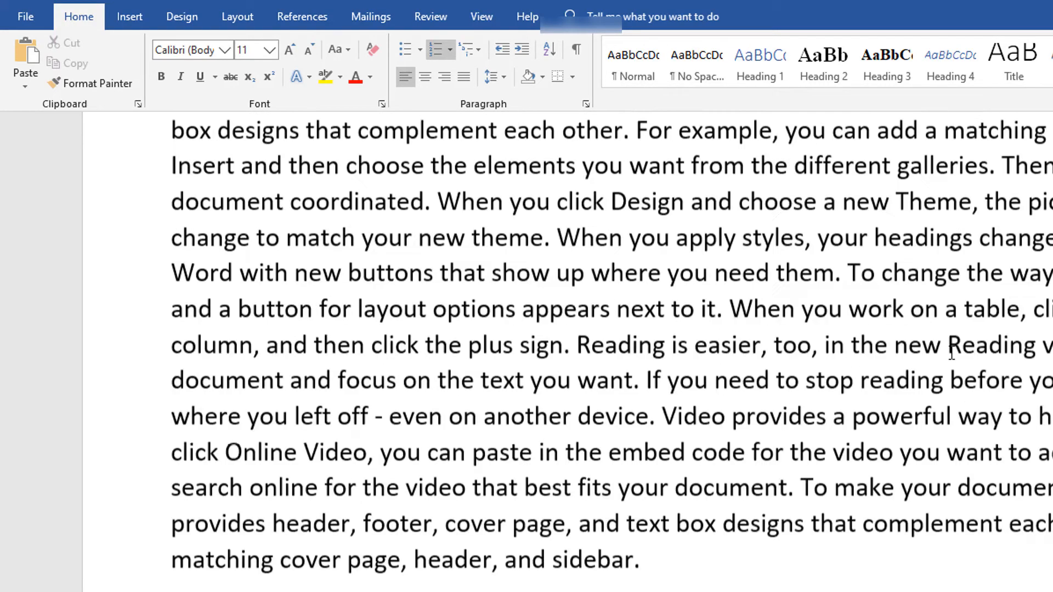
{"action": "scroll", "coordinate": [838, 392], "scroll_direction": "up", "scroll_amount": 6}
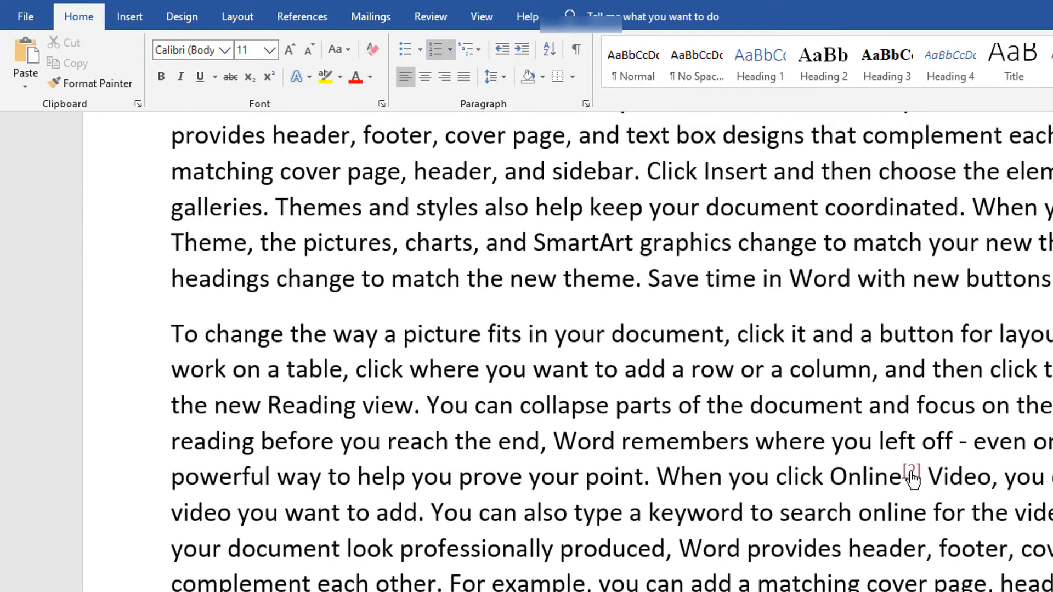
{"action": "left_click", "coordinate": [915, 482], "text": "ctrl"}
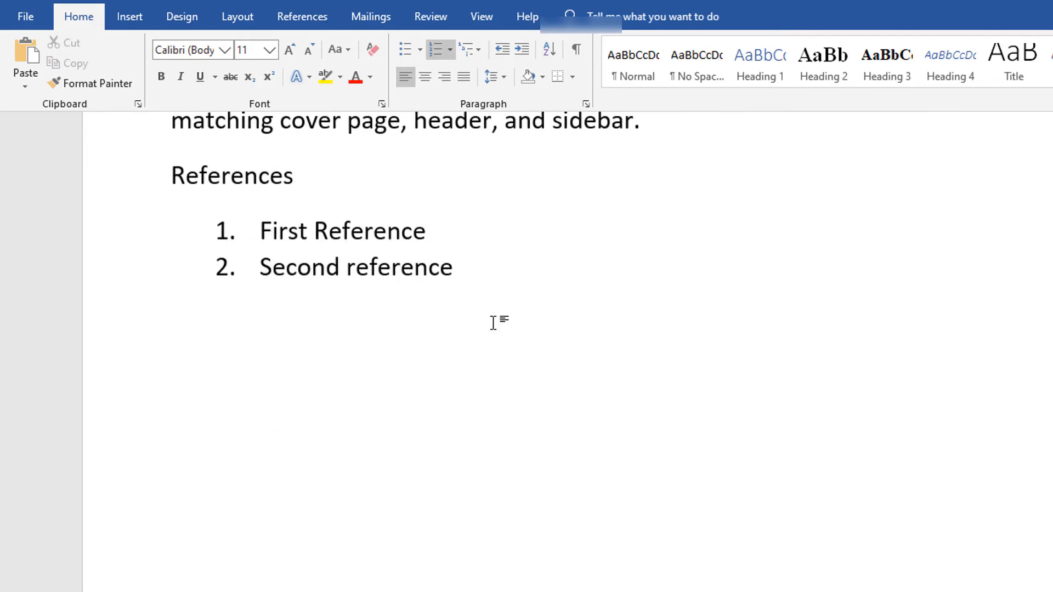